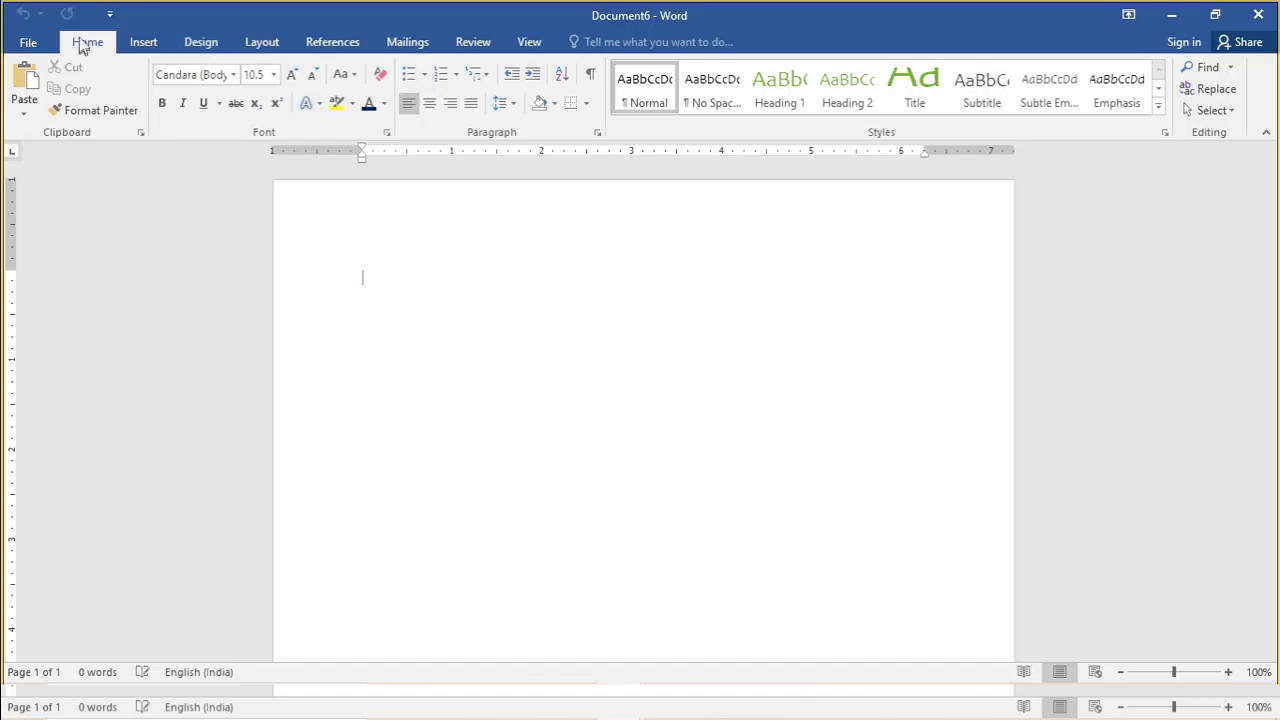
Step: Draw a 7-Point Star from Stars and Banners on the page and nudge it into place
click(143, 44)
click(259, 92)
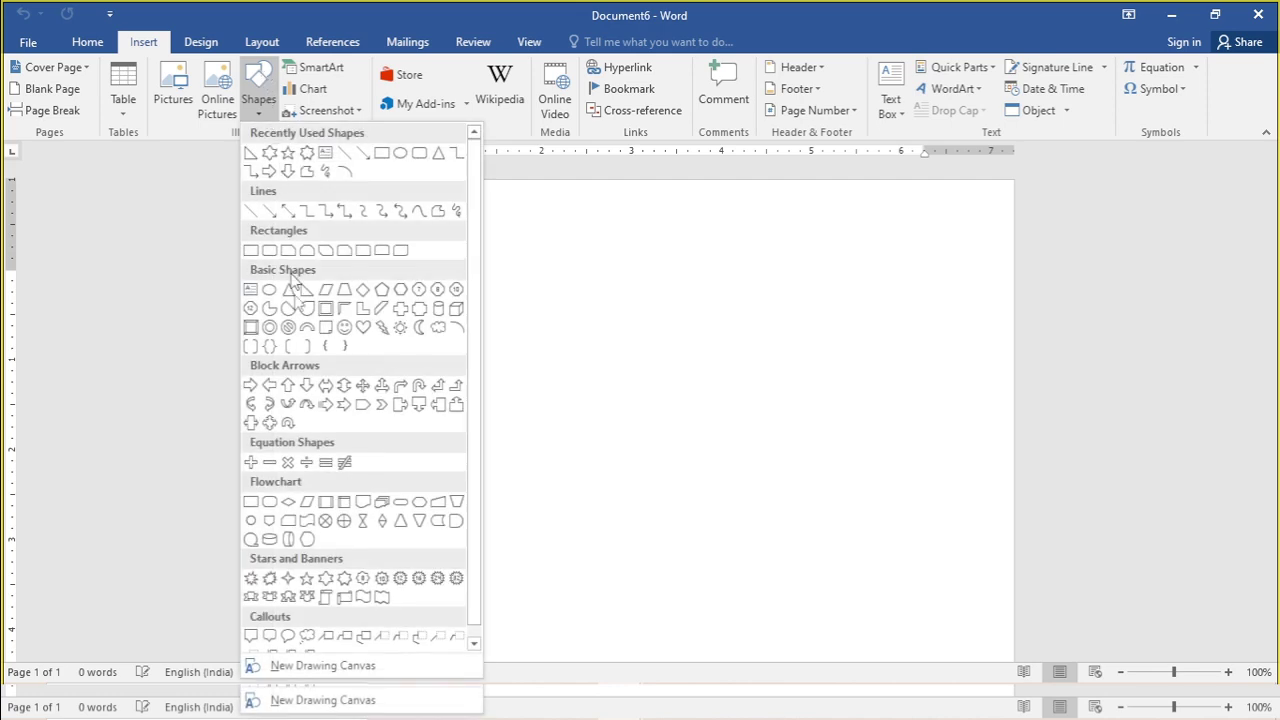
click(346, 579)
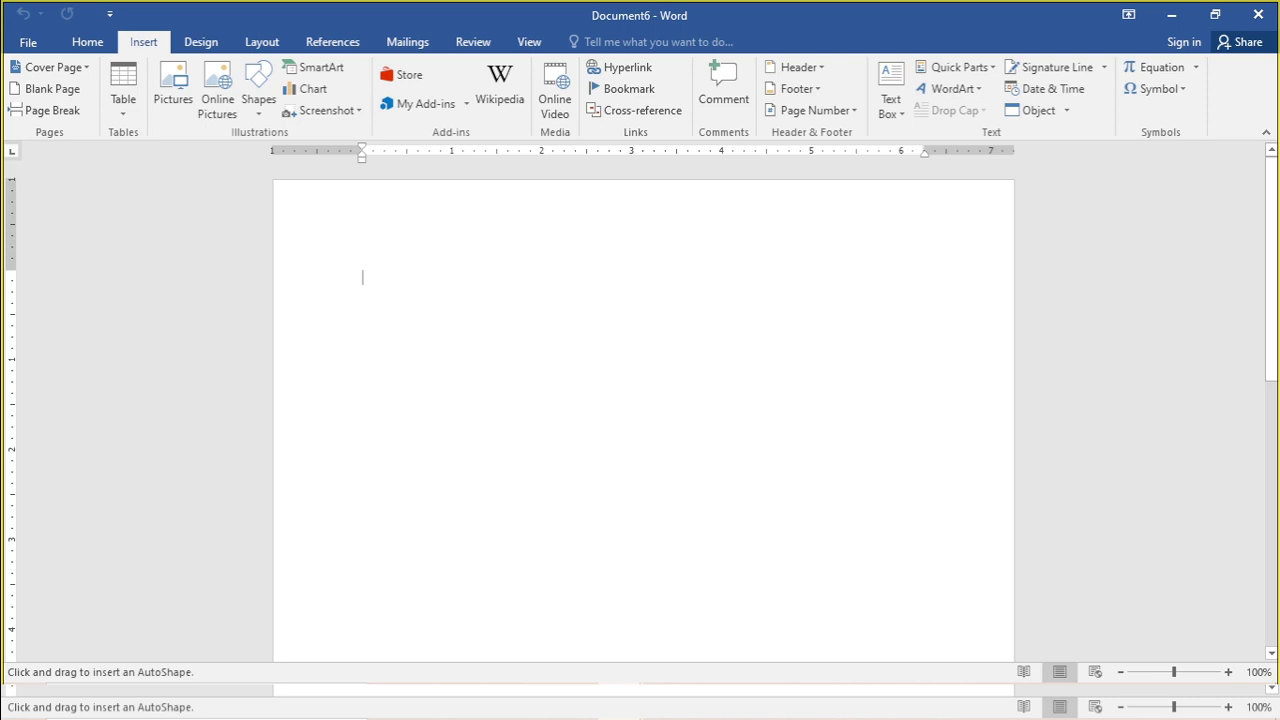
drag(406, 276, 689, 489)
mouse_move(531, 386)
mouse_down()
mouse_move(617, 427)
mouse_move(581, 406)
mouse_up()
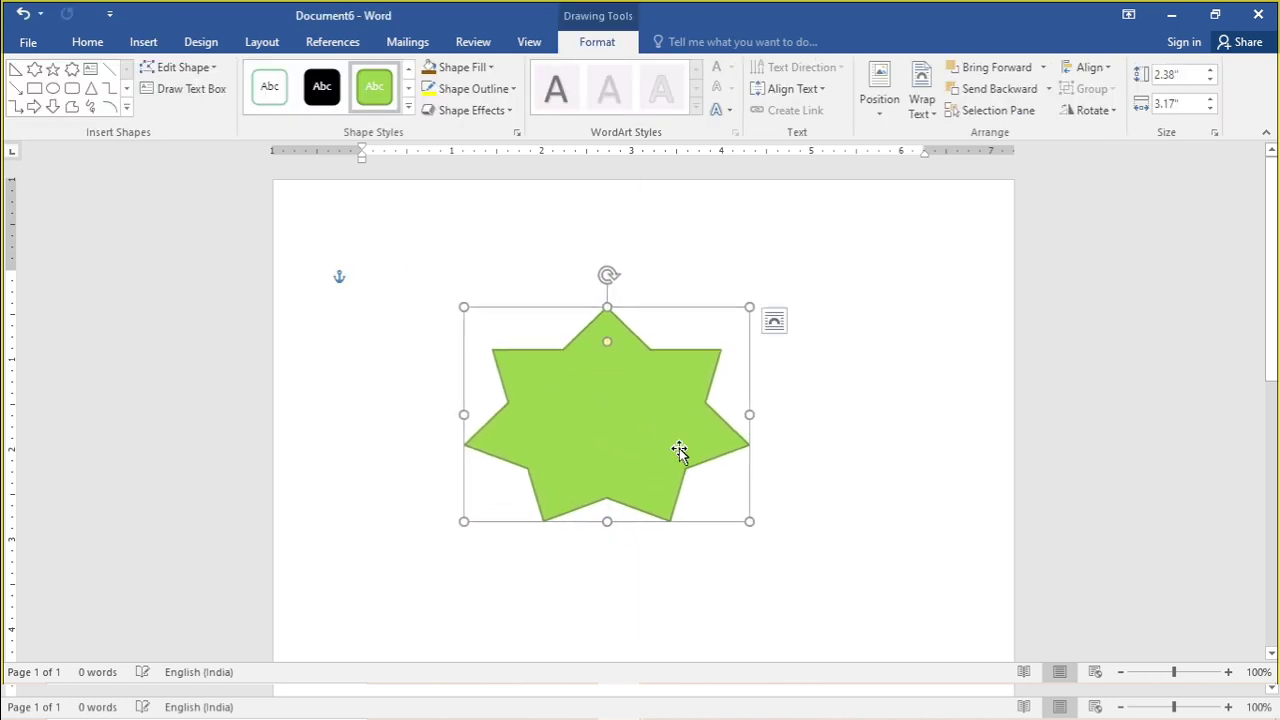
Step: Enlarge the star to about 3.01" by 4.18", shift it up-left, and make its points slimmer
mouse_move(749, 521)
mouse_down()
mouse_move(789, 577)
mouse_move(836, 579)
mouse_up()
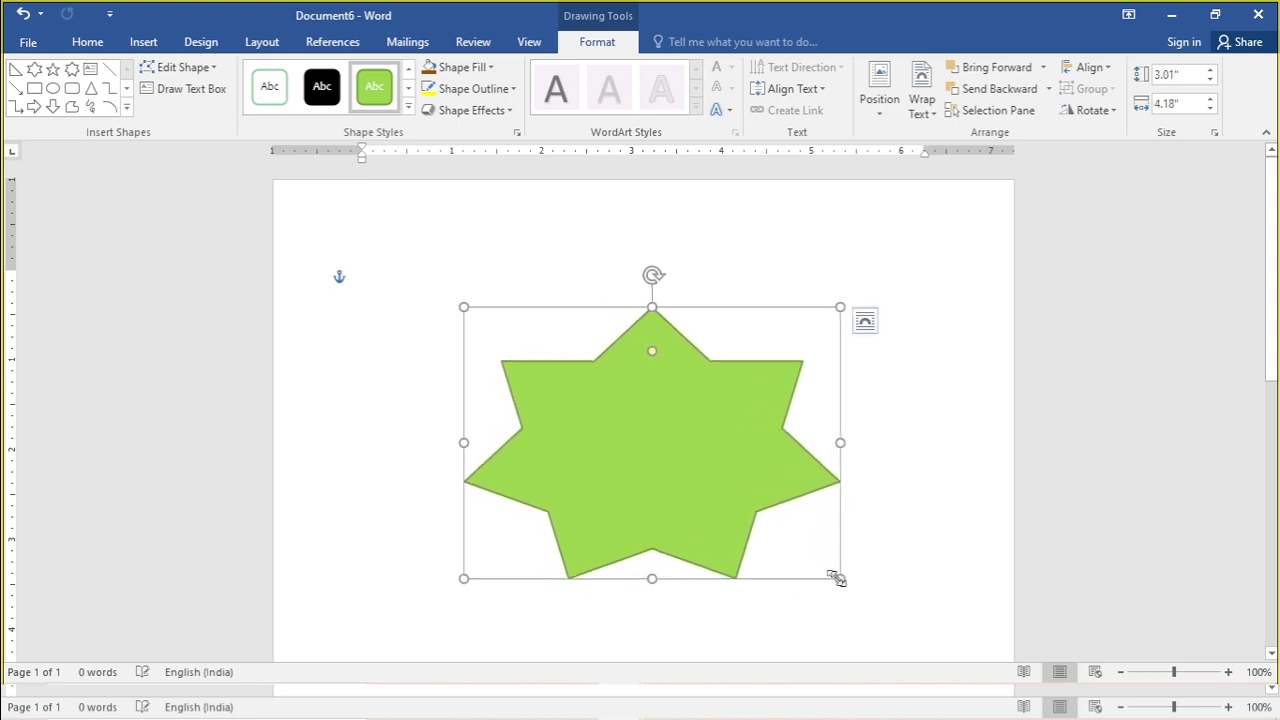
drag(653, 469, 616, 430)
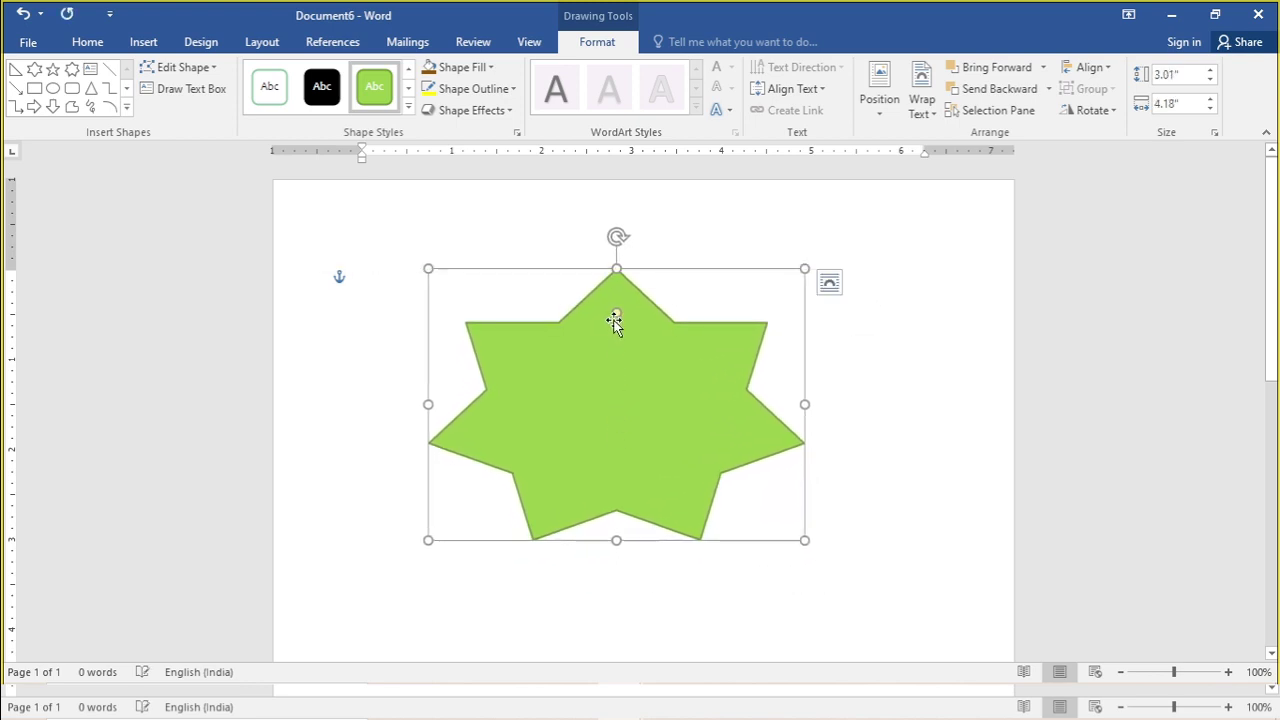
drag(617, 314, 621, 355)
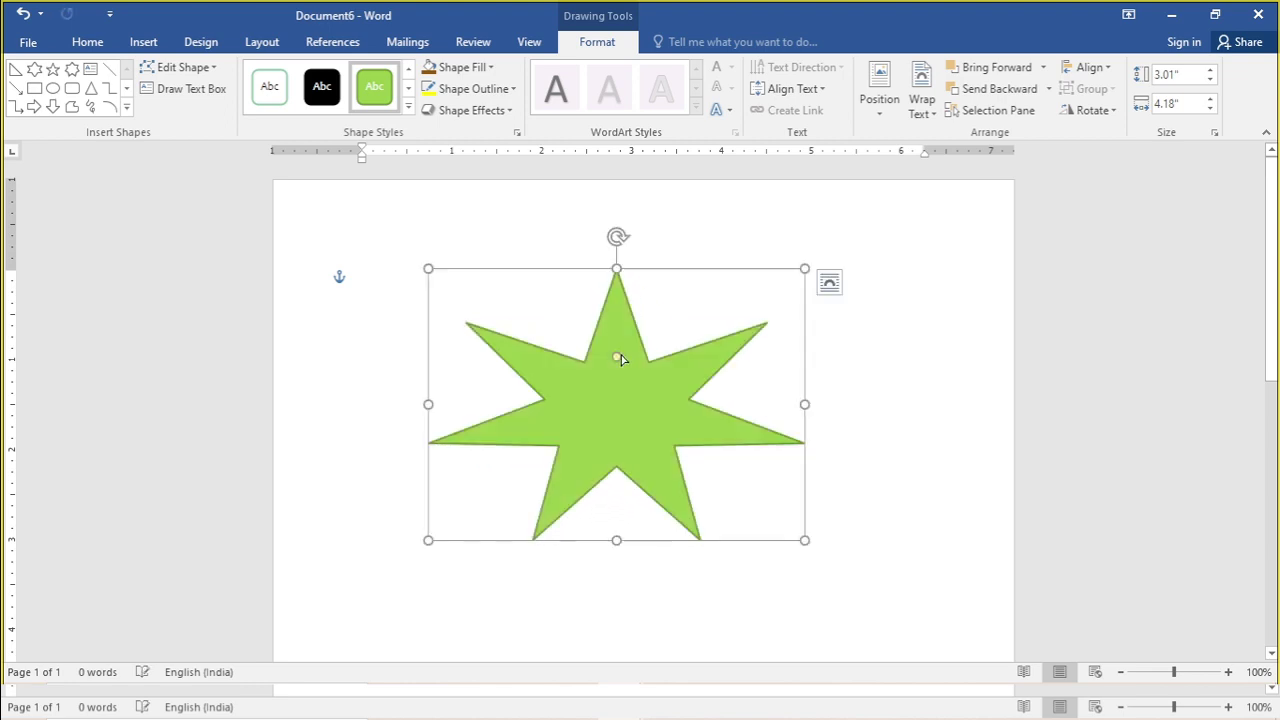
Step: Switch to Edit Points and bend the edges of the top point into curves
click(170, 68)
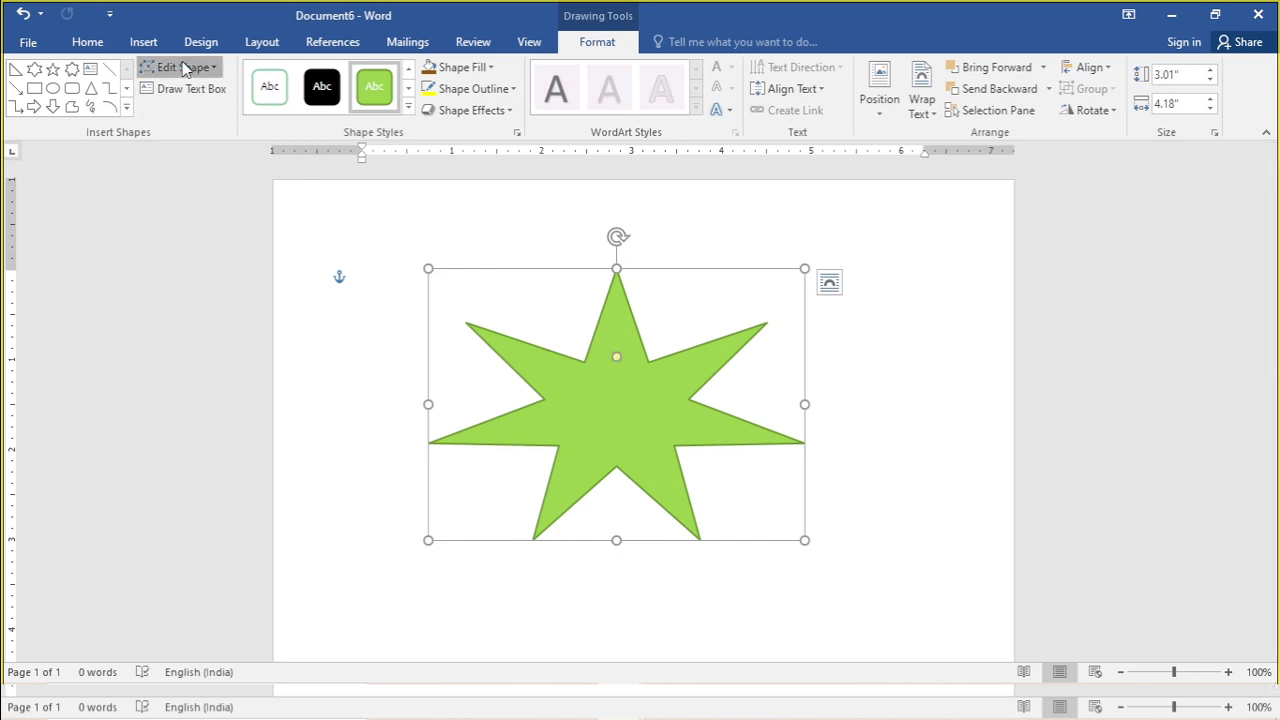
click(195, 115)
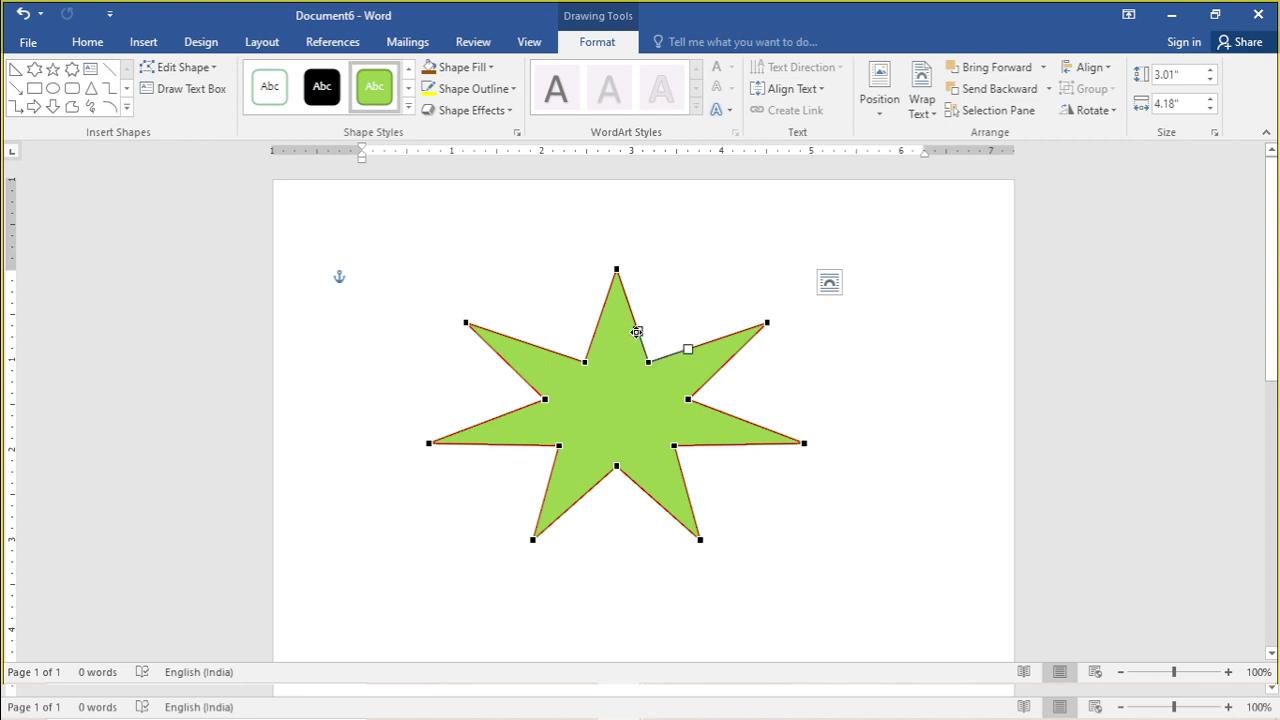
drag(637, 331, 681, 297)
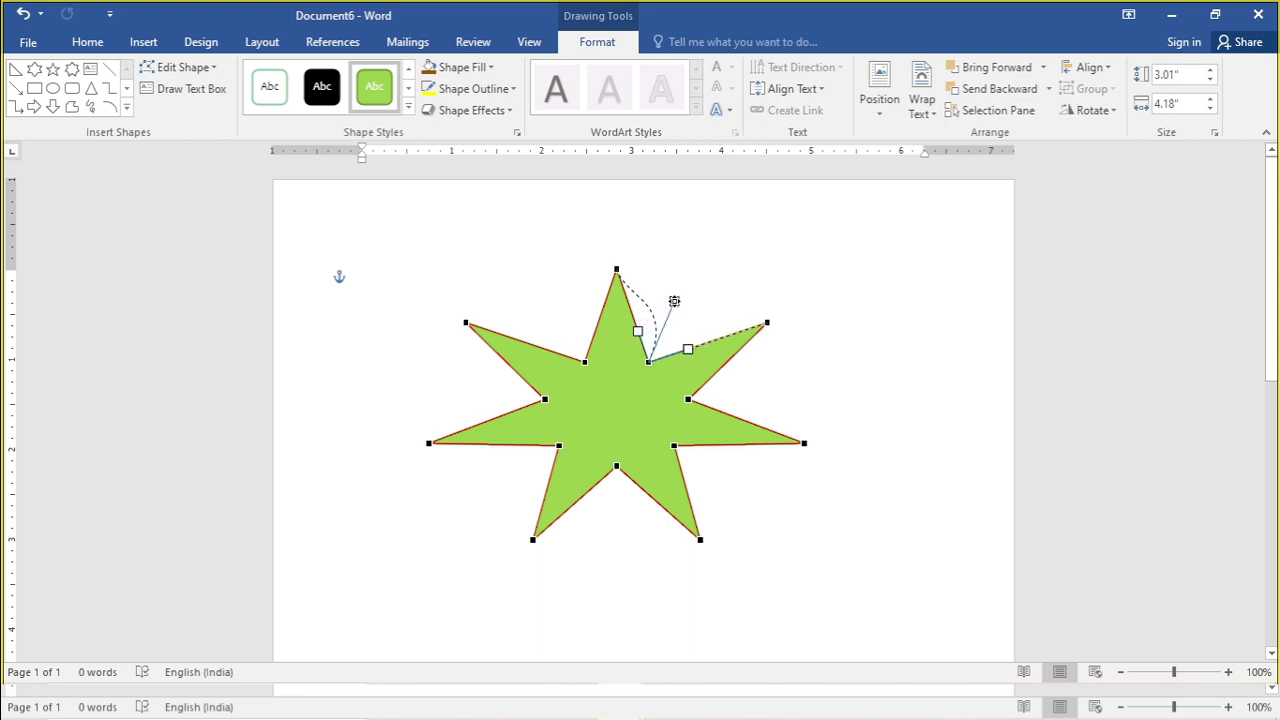
drag(681, 297, 678, 301)
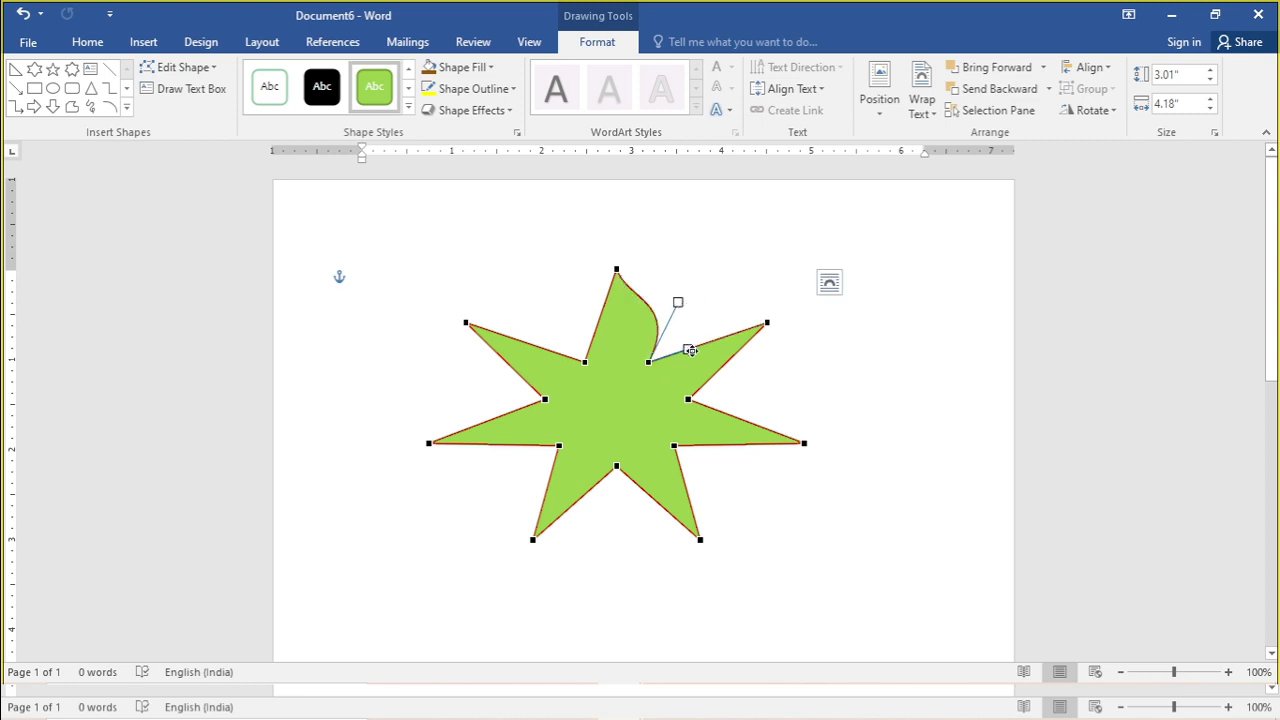
drag(688, 349, 678, 301)
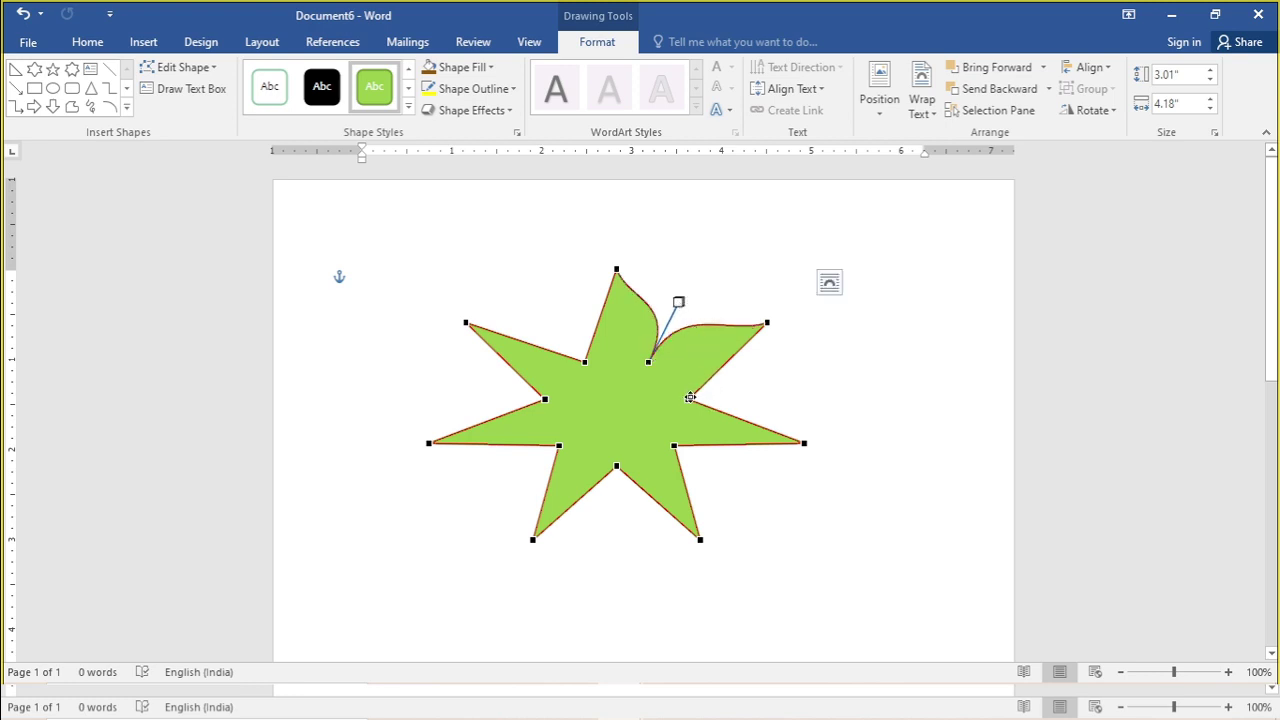
Step: Curve the upper and lower edges of the upper-right and right points into petal shapes
click(690, 397)
drag(716, 372, 760, 382)
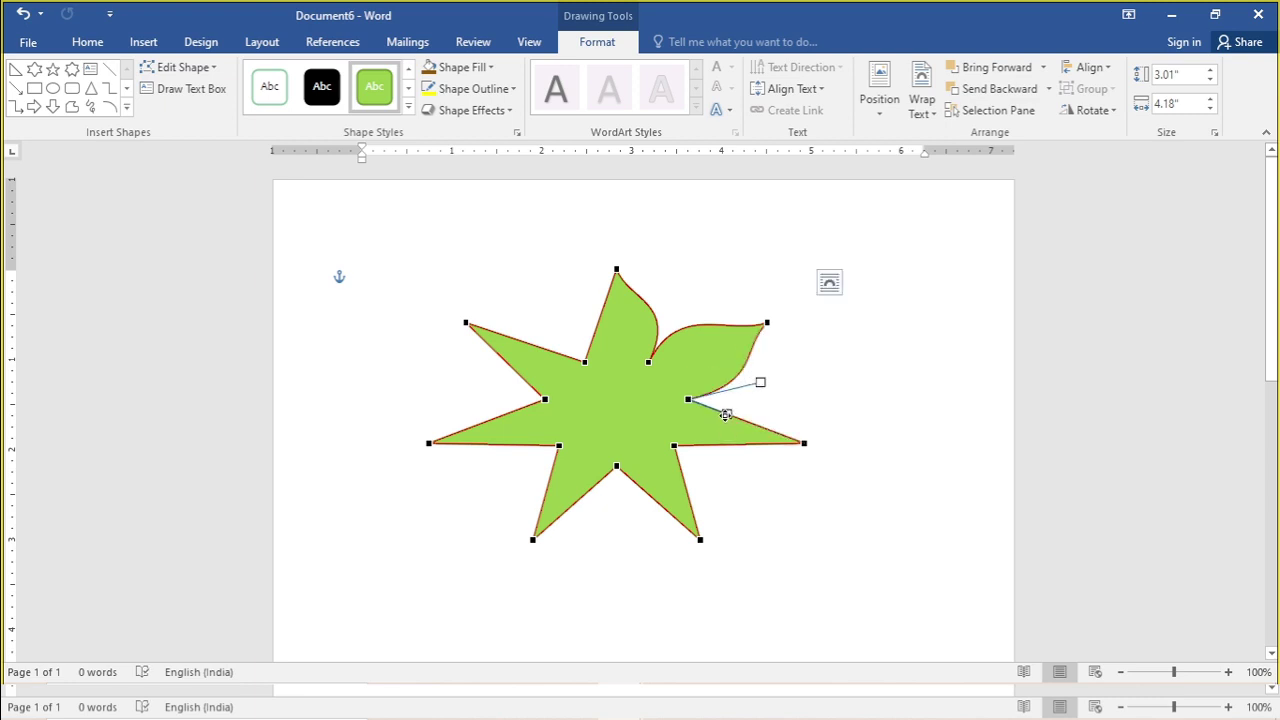
drag(727, 413, 761, 381)
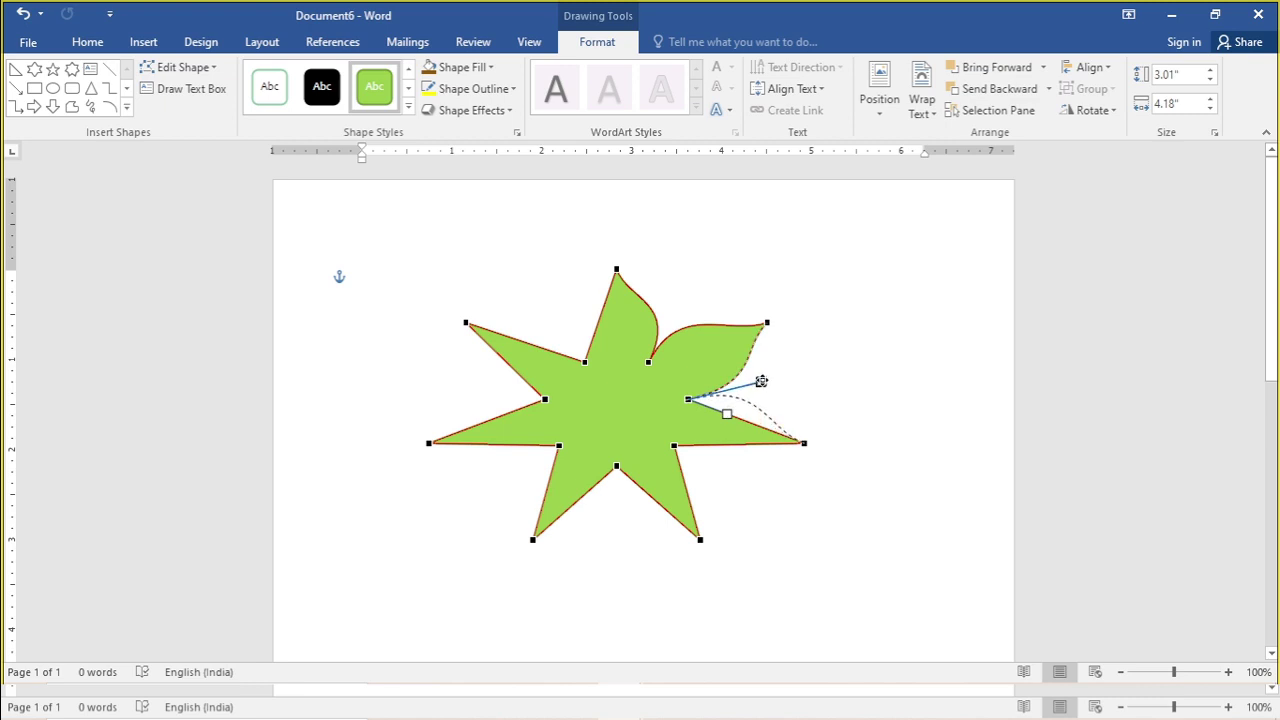
drag(761, 381, 761, 382)
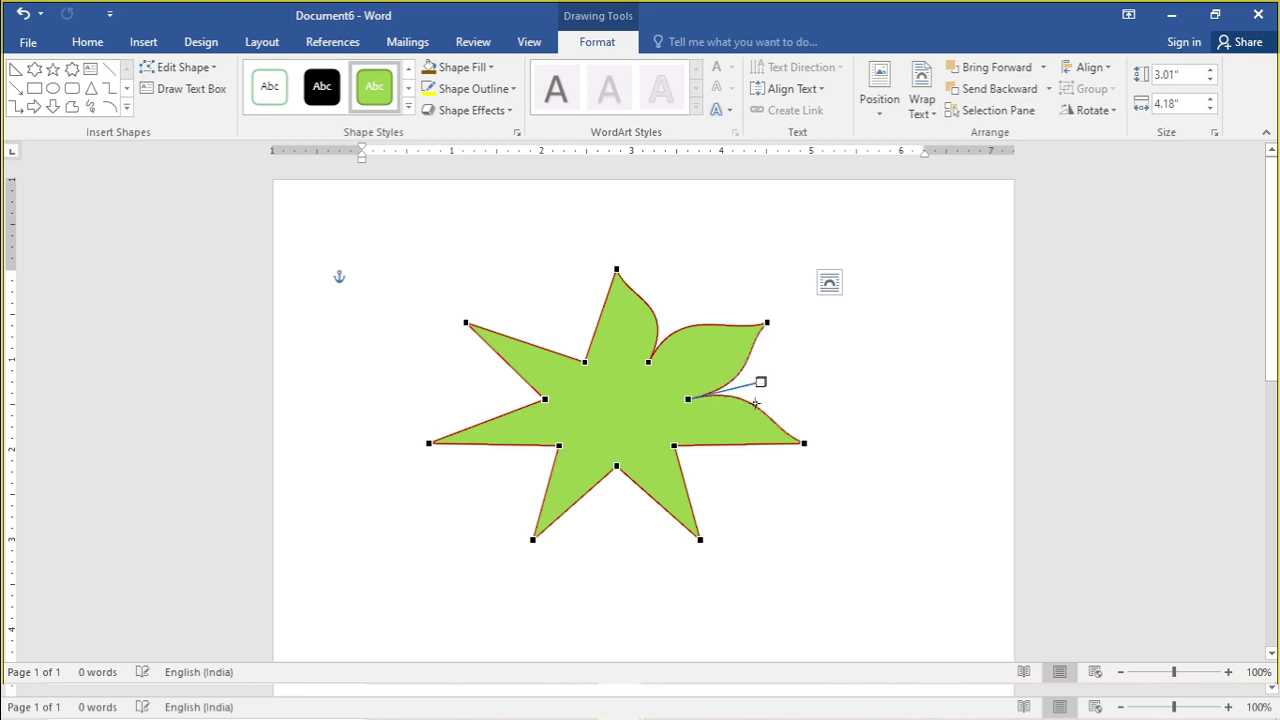
click(675, 446)
drag(718, 445, 724, 483)
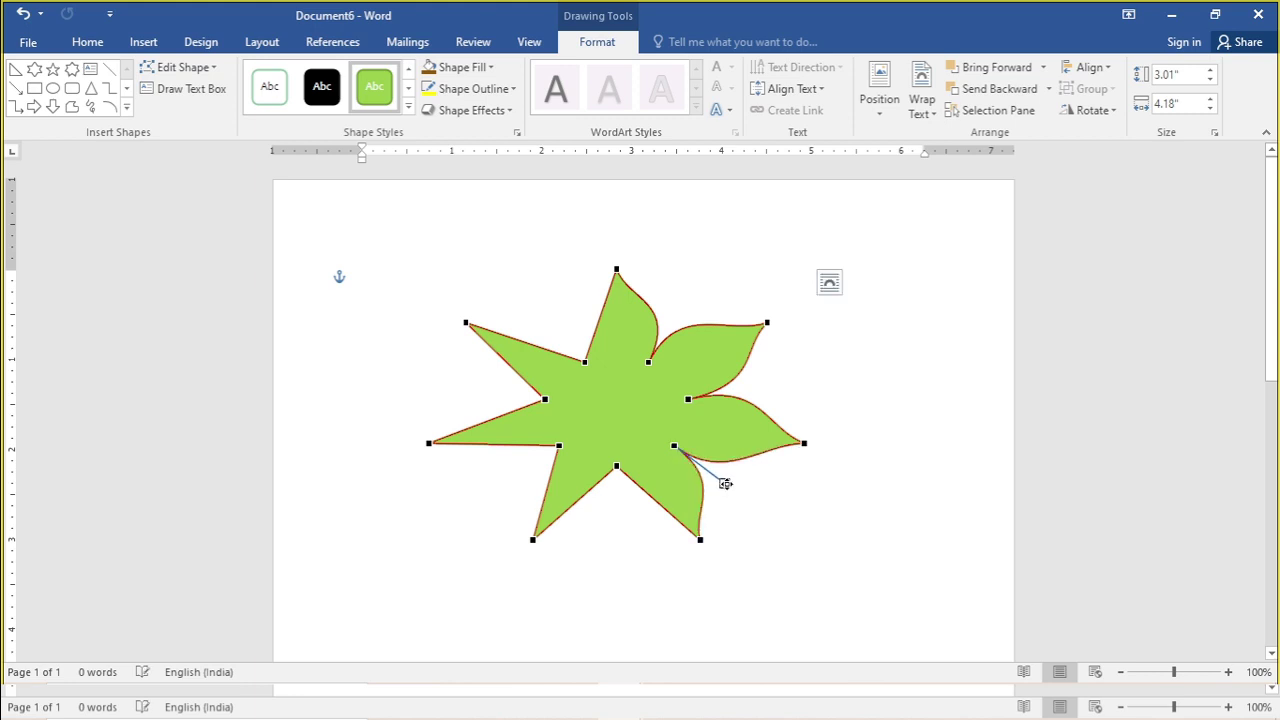
Step: Curve the edges of the lower-right, lower-left and left points into petals
click(618, 465)
drag(645, 491, 607, 532)
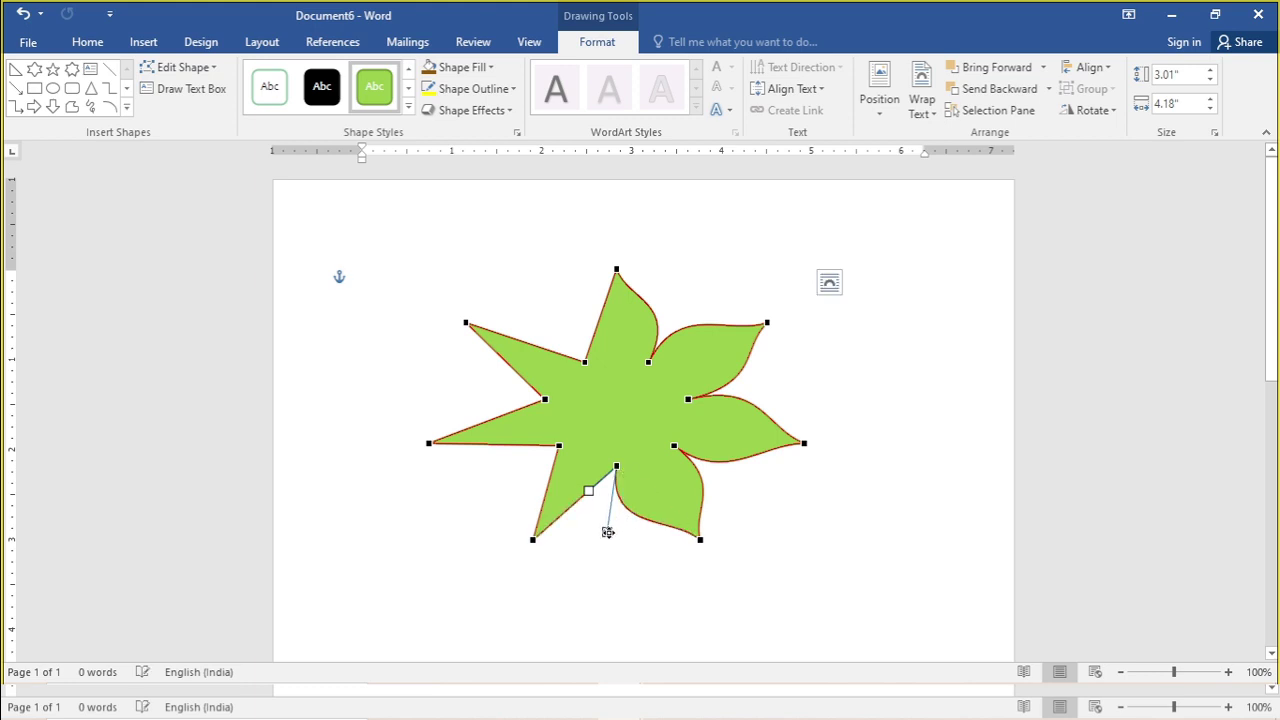
drag(588, 491, 608, 532)
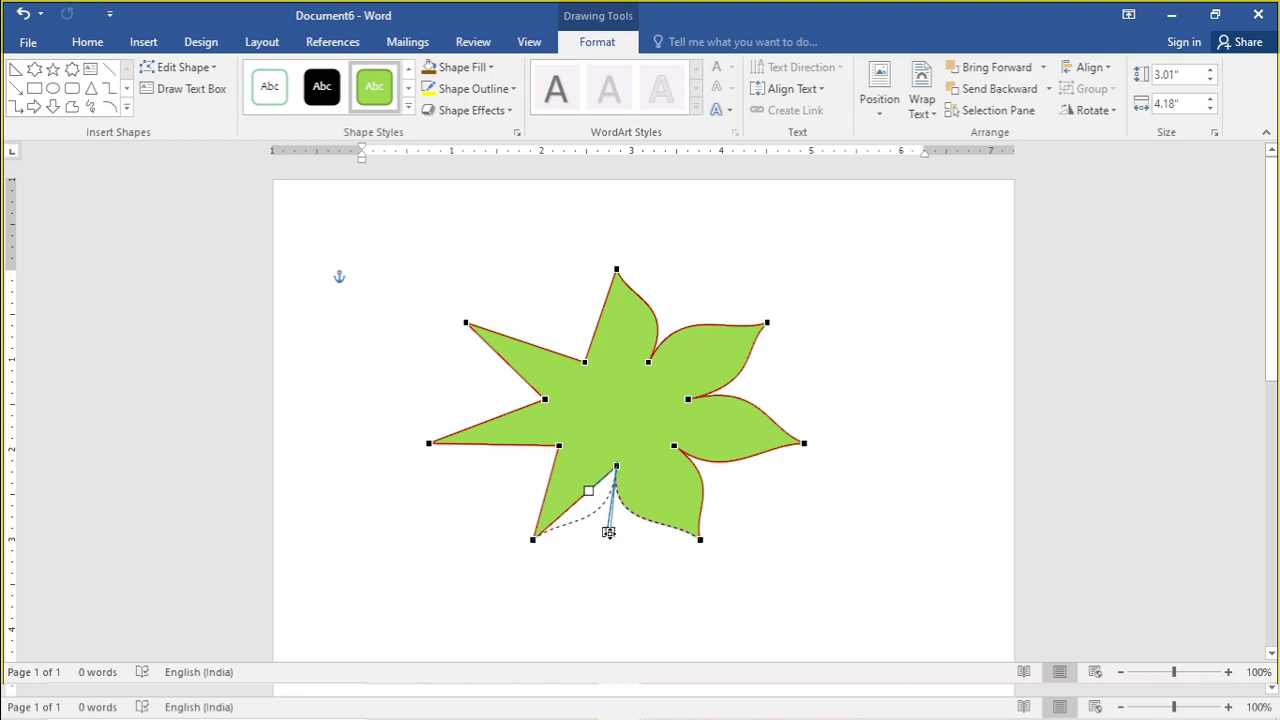
drag(608, 532, 608, 531)
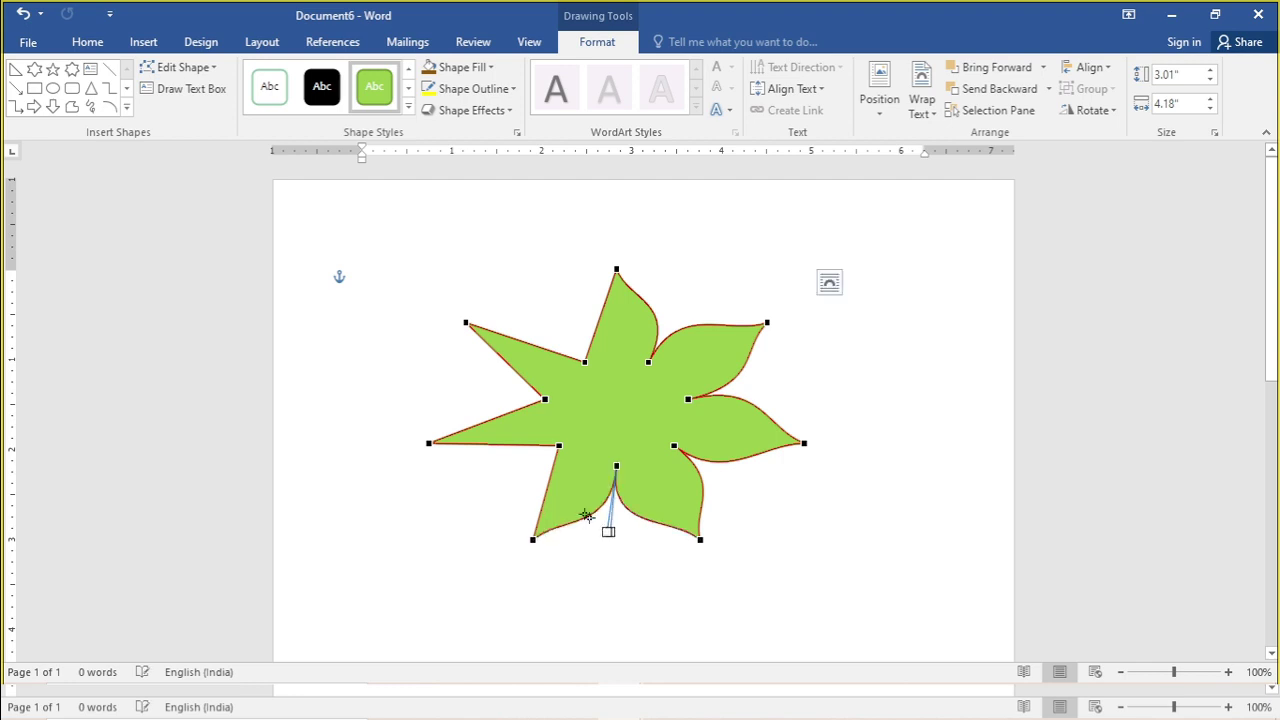
click(558, 446)
mouse_move(551, 477)
mouse_down()
mouse_move(491, 491)
mouse_move(492, 476)
mouse_up()
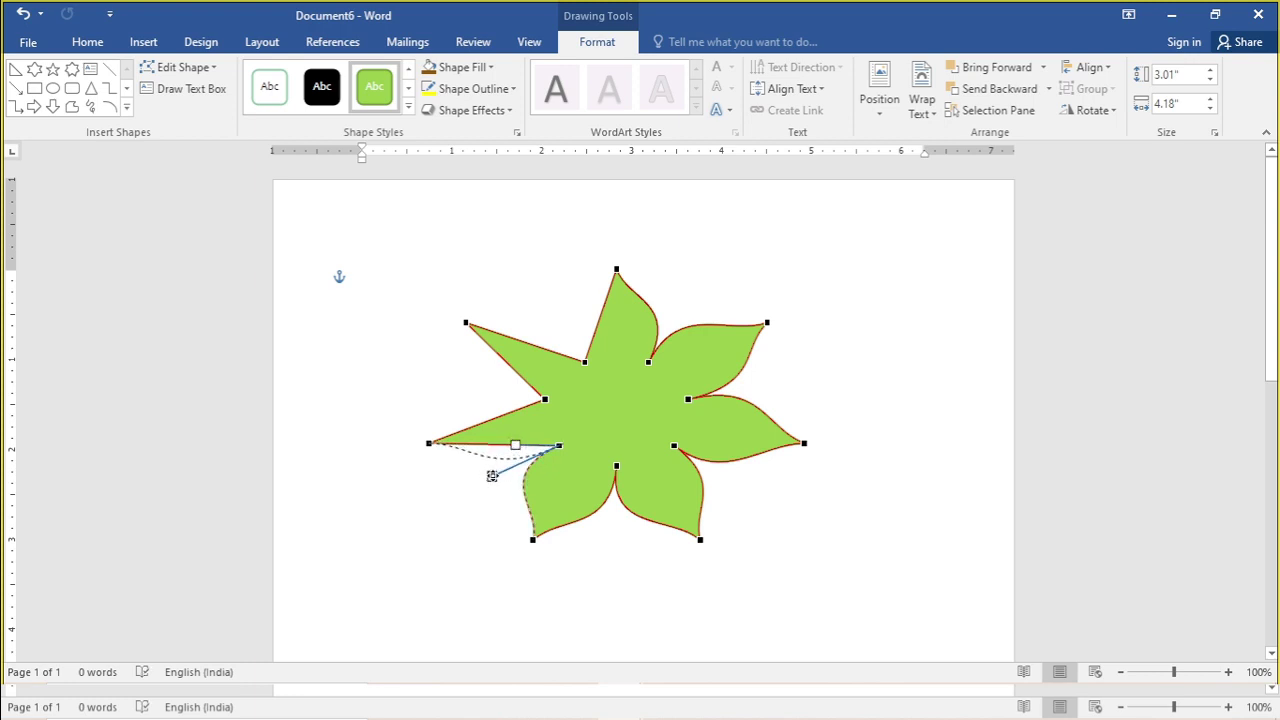
drag(492, 476, 492, 477)
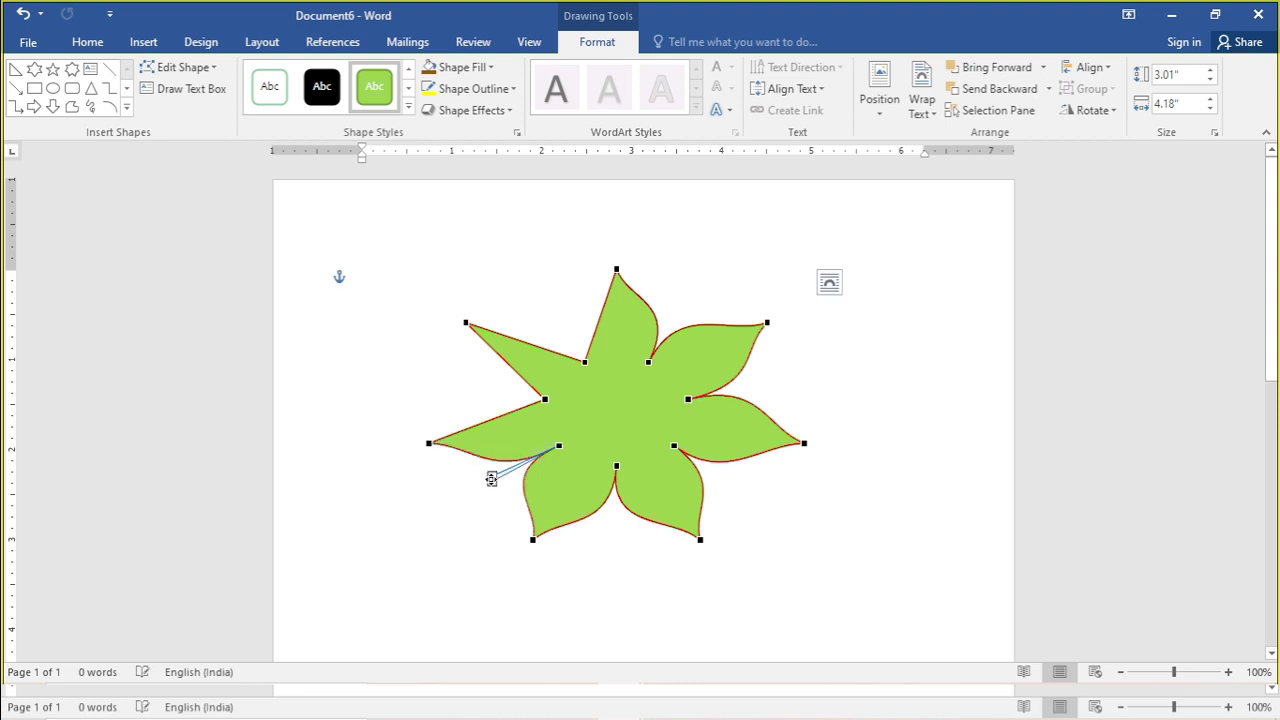
Step: Round the upper-left petal and its curve into the top petal, then exit point editing
click(546, 401)
drag(519, 375, 461, 383)
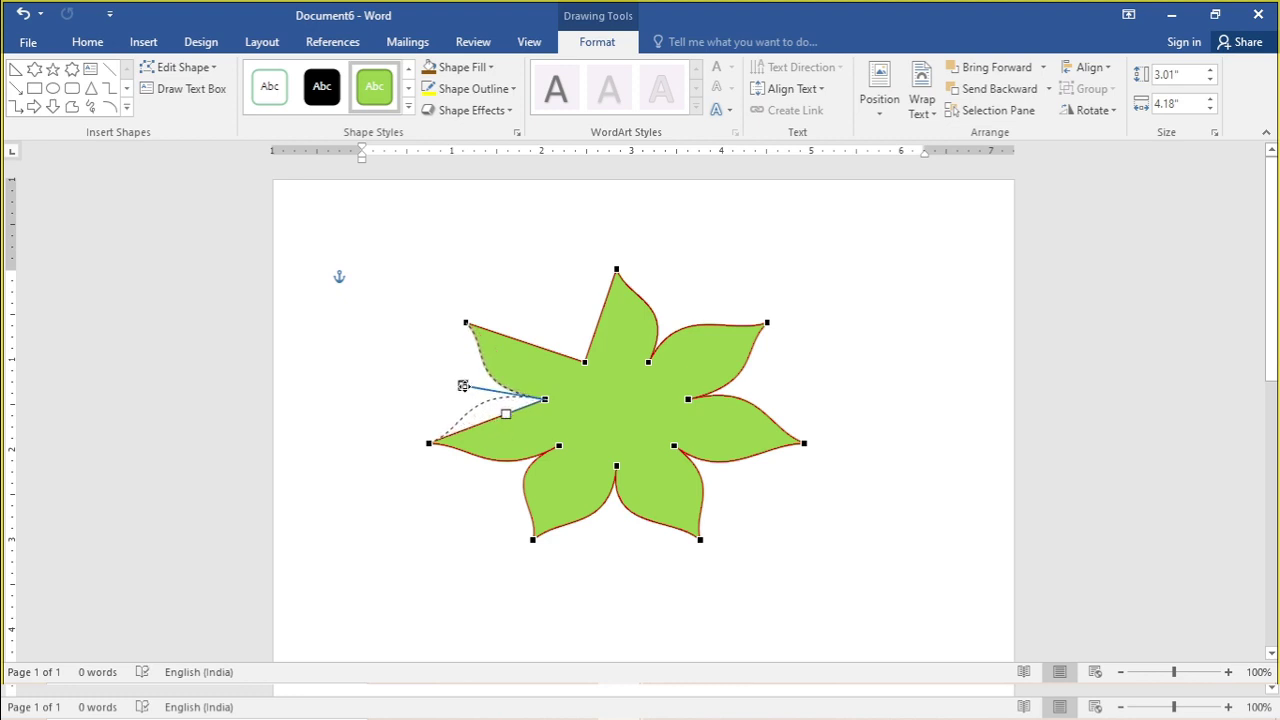
drag(461, 383, 462, 384)
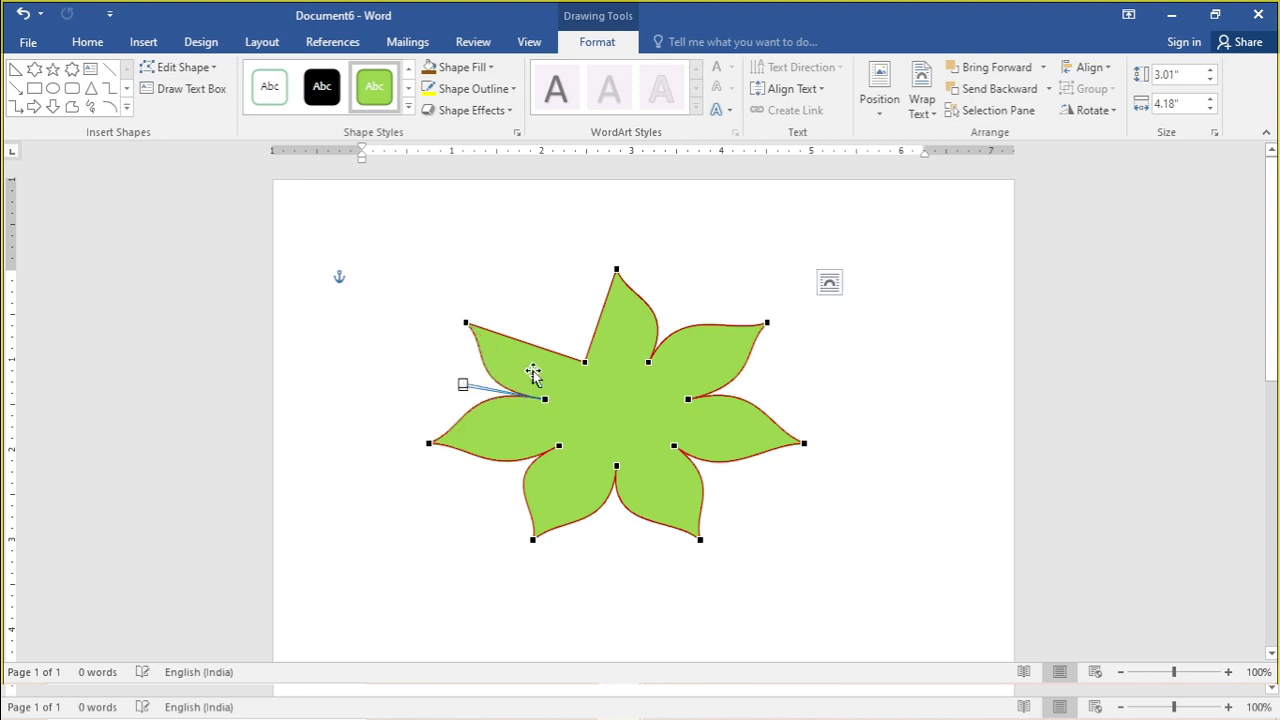
click(581, 364)
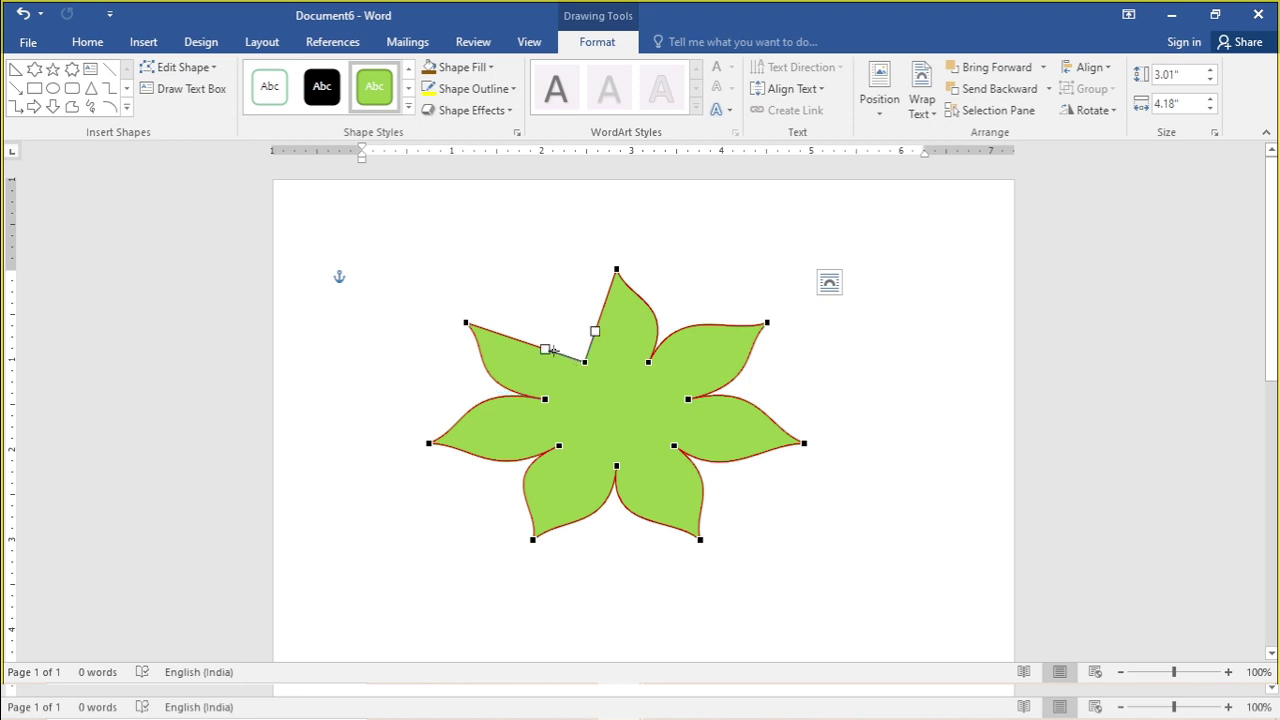
drag(545, 349, 553, 305)
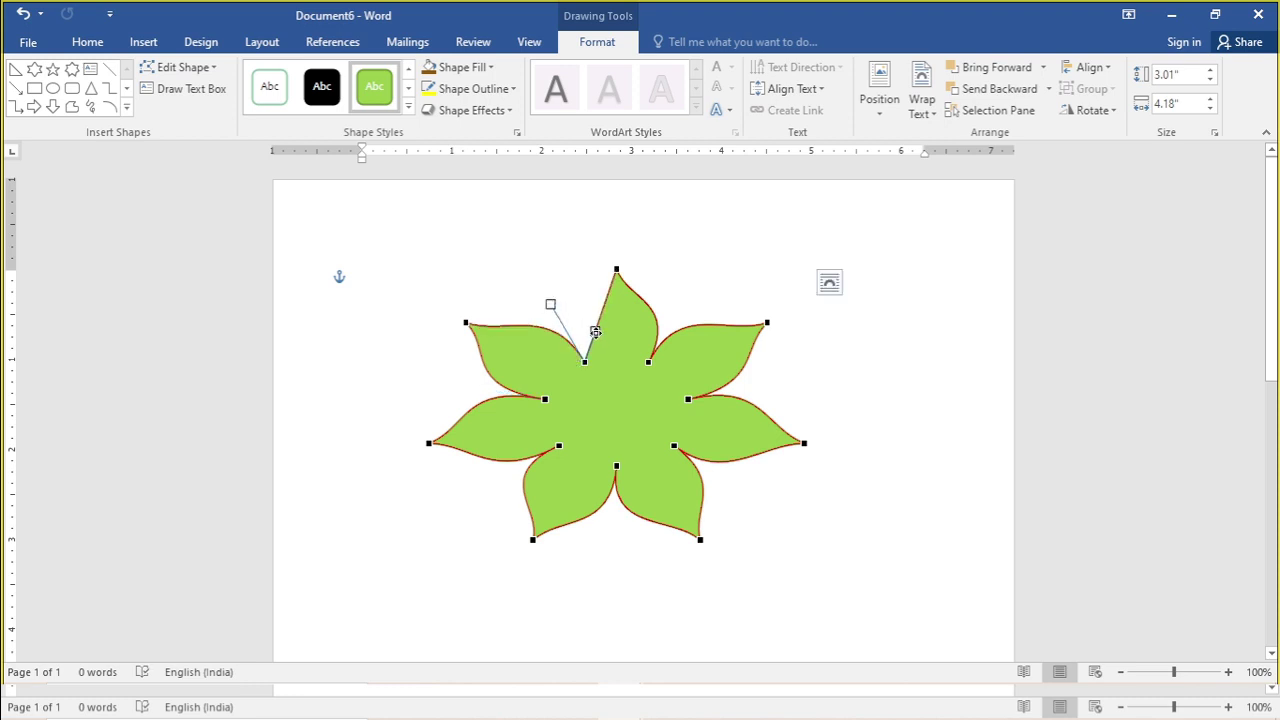
drag(595, 332, 552, 305)
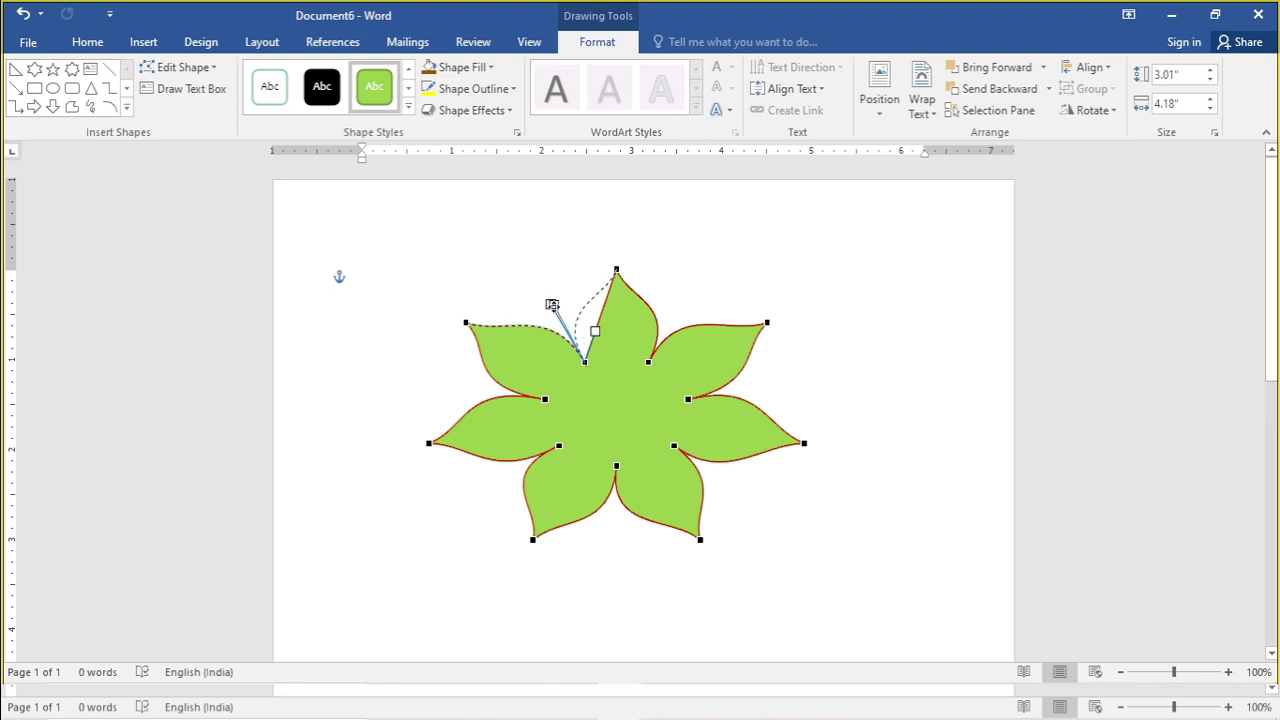
drag(551, 304, 551, 304)
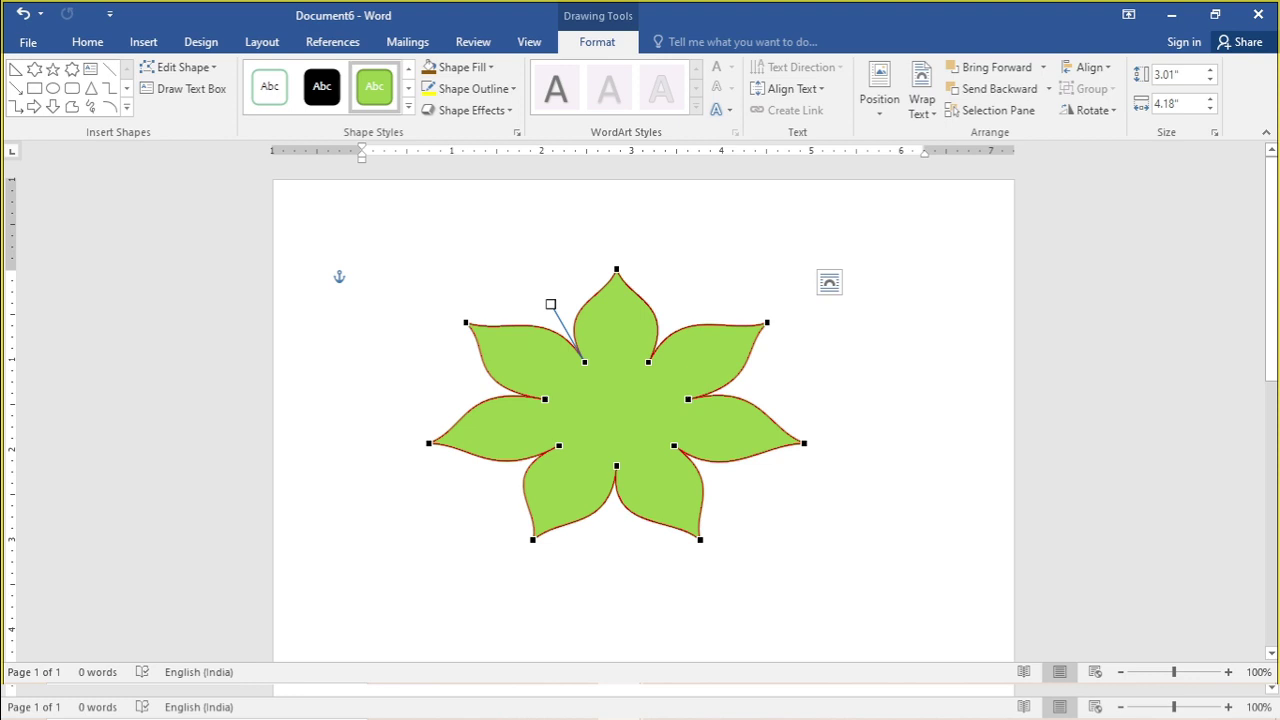
click(857, 380)
Step: Set the flower to No fill in the Format Shape pane, leaving only its green outline
click(543, 357)
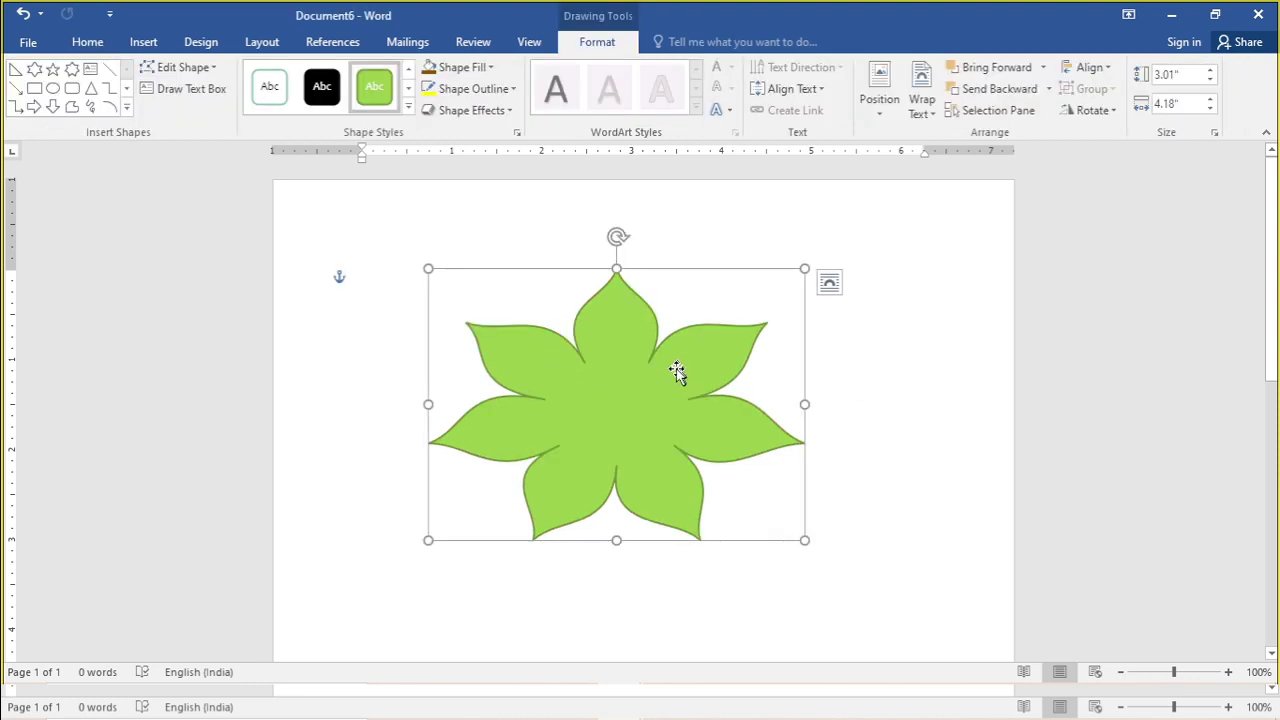
right_click(601, 391)
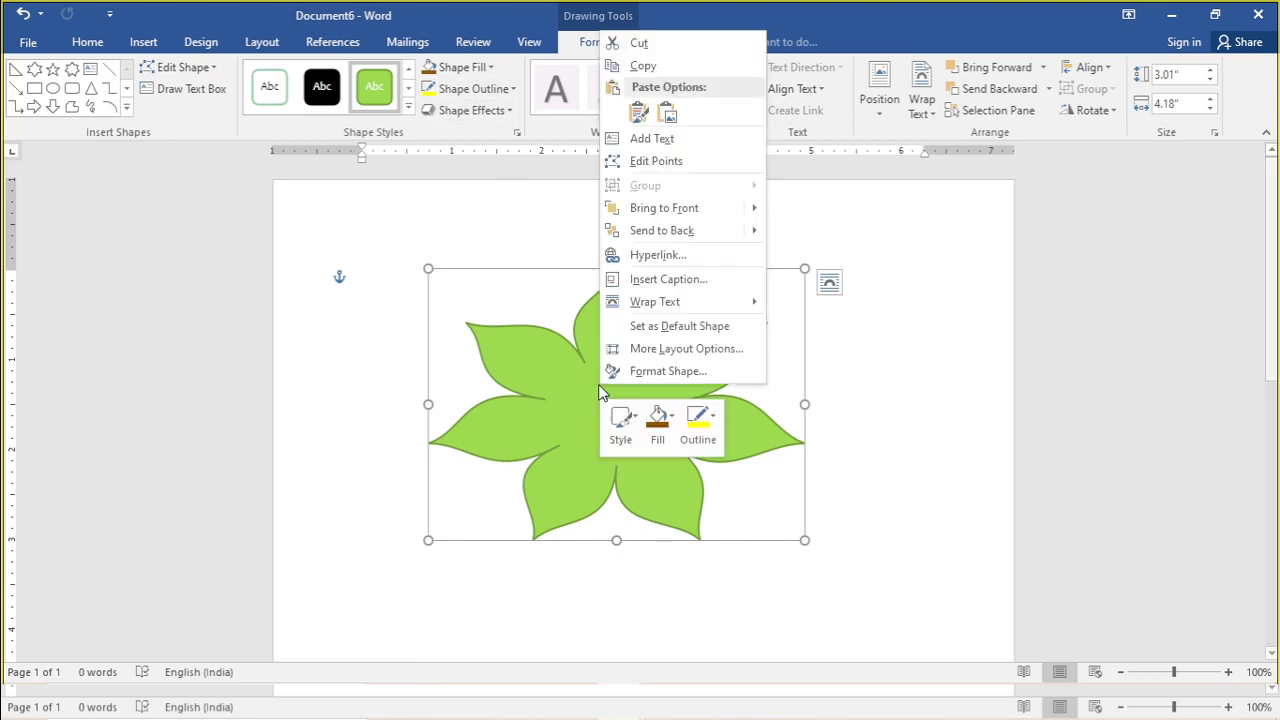
click(666, 422)
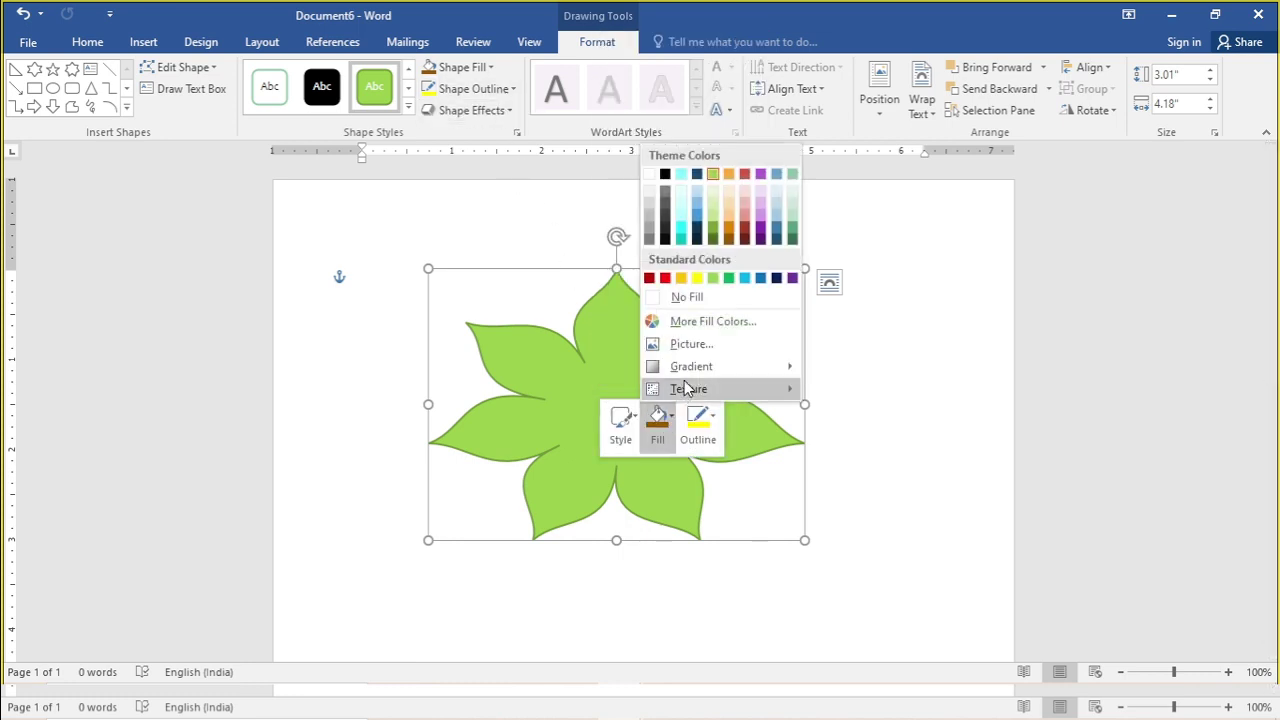
mouse_move(688, 369)
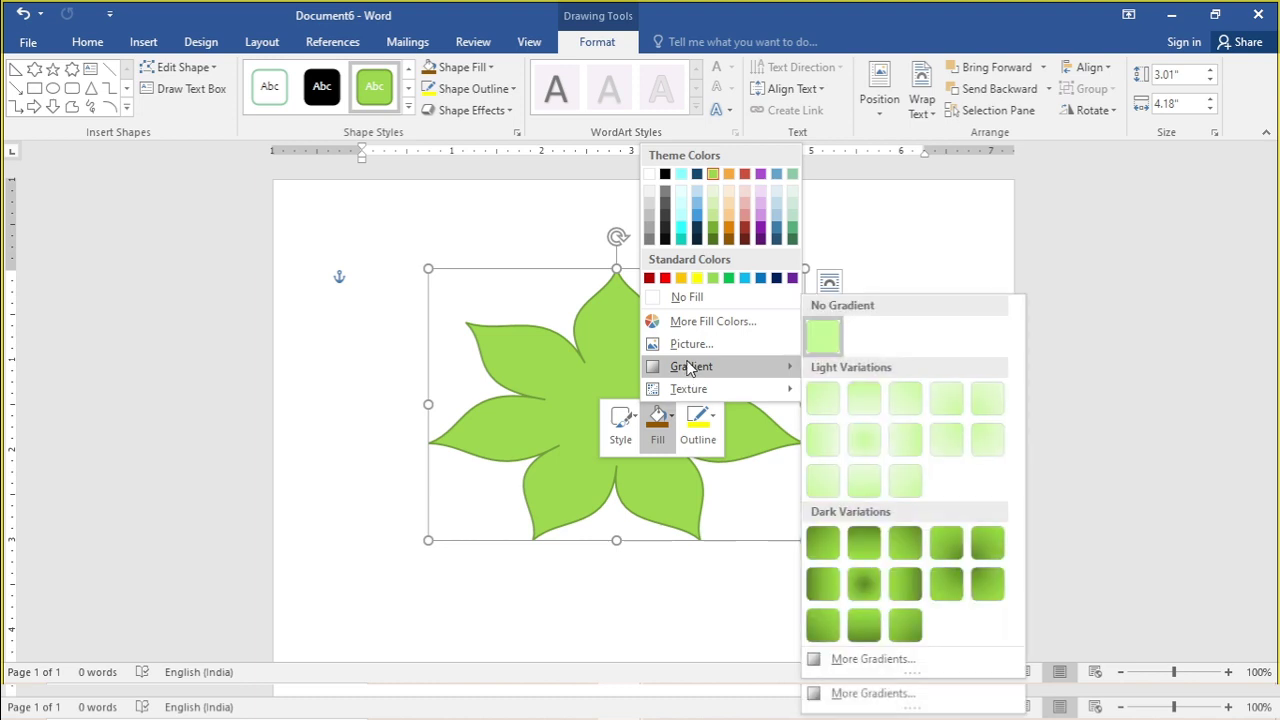
click(873, 659)
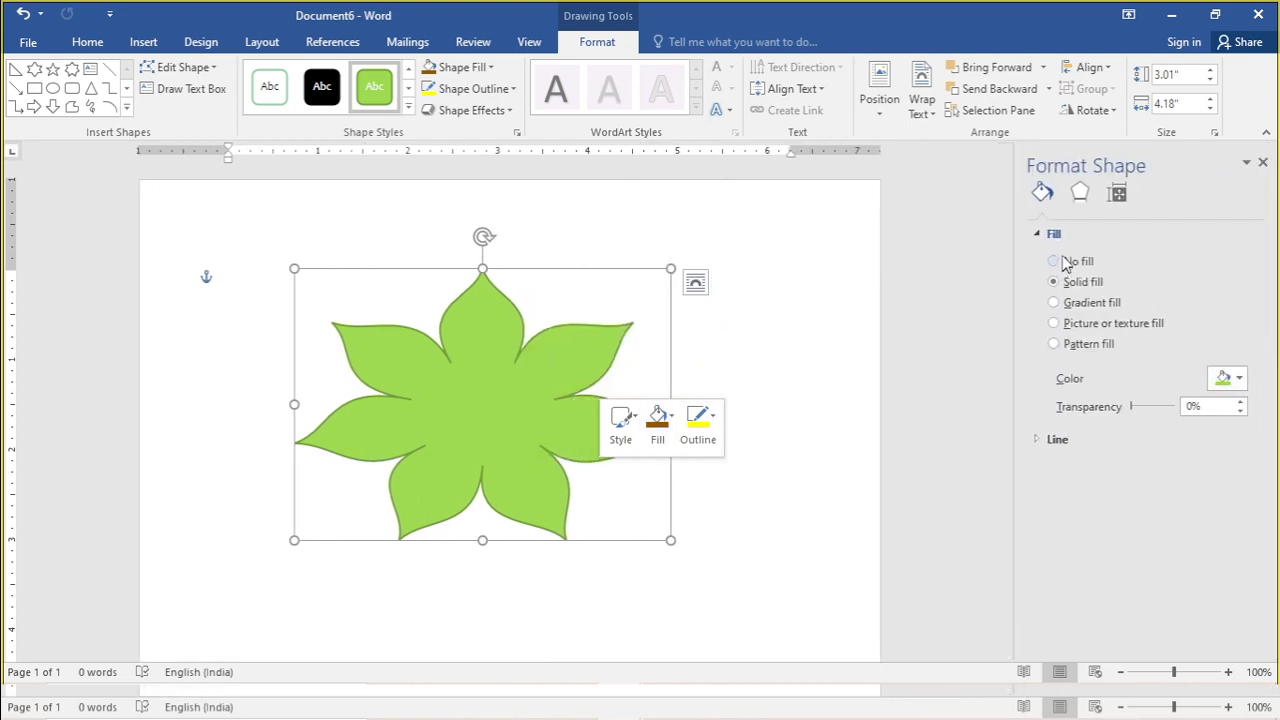
click(1064, 261)
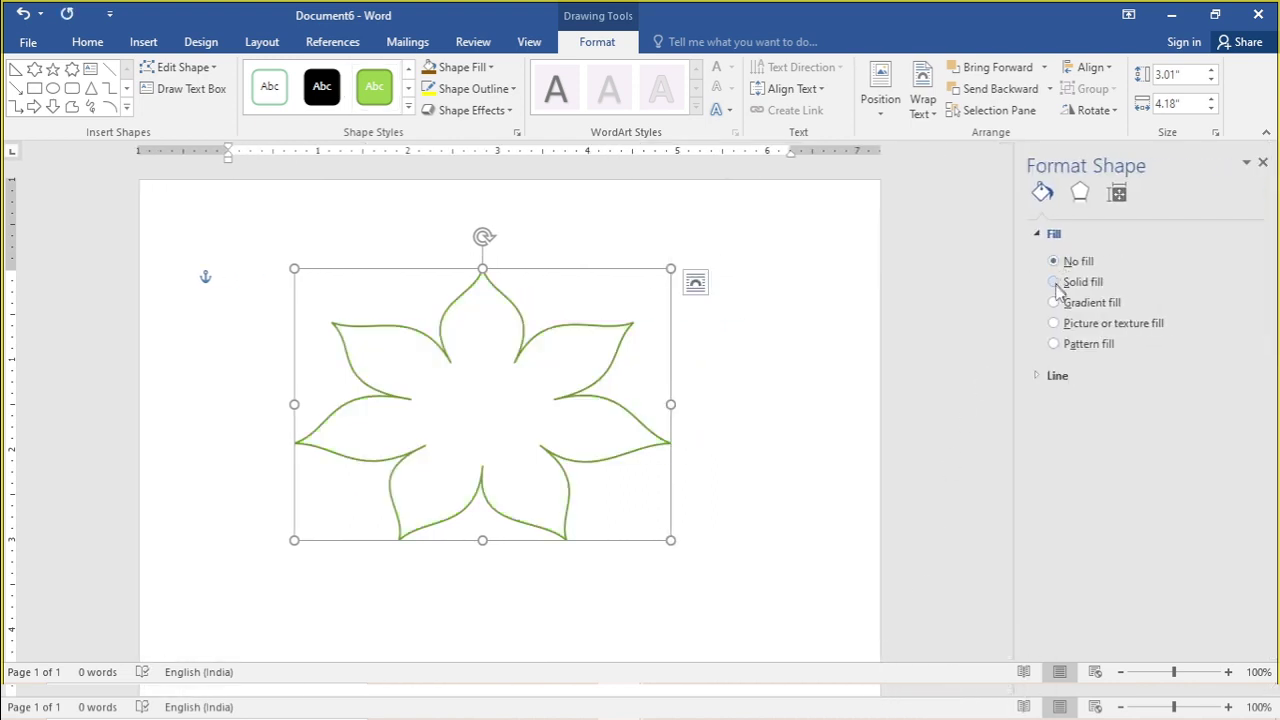
Step: Give the flower a gradient fill with a white middle stop and reposition the stops
click(1069, 304)
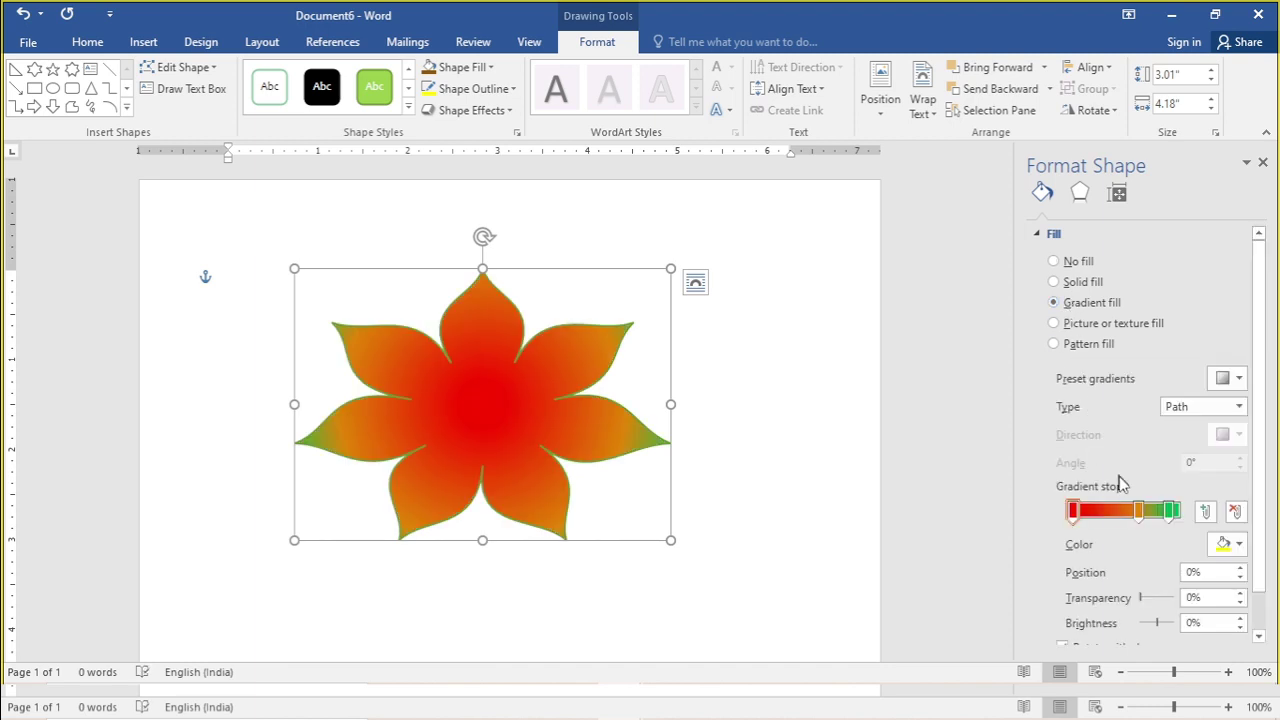
mouse_move(1140, 512)
mouse_down()
mouse_move(1091, 512)
mouse_move(1111, 512)
mouse_up()
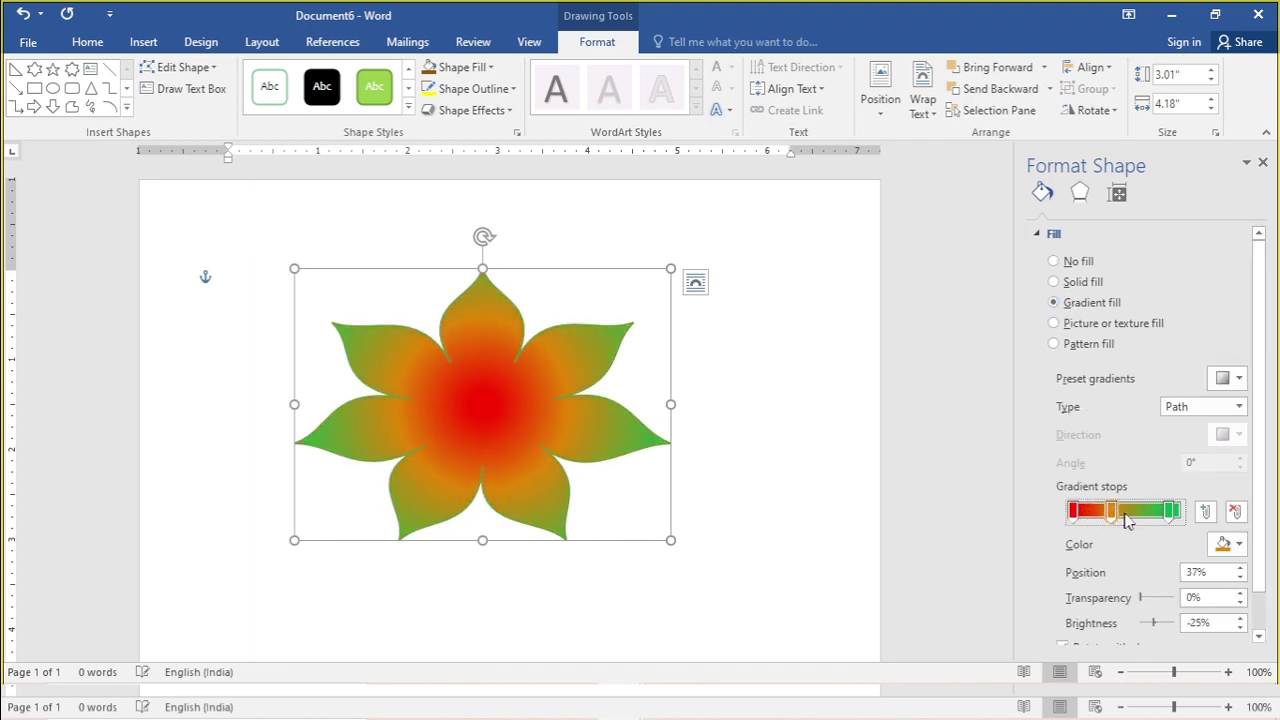
click(1239, 546)
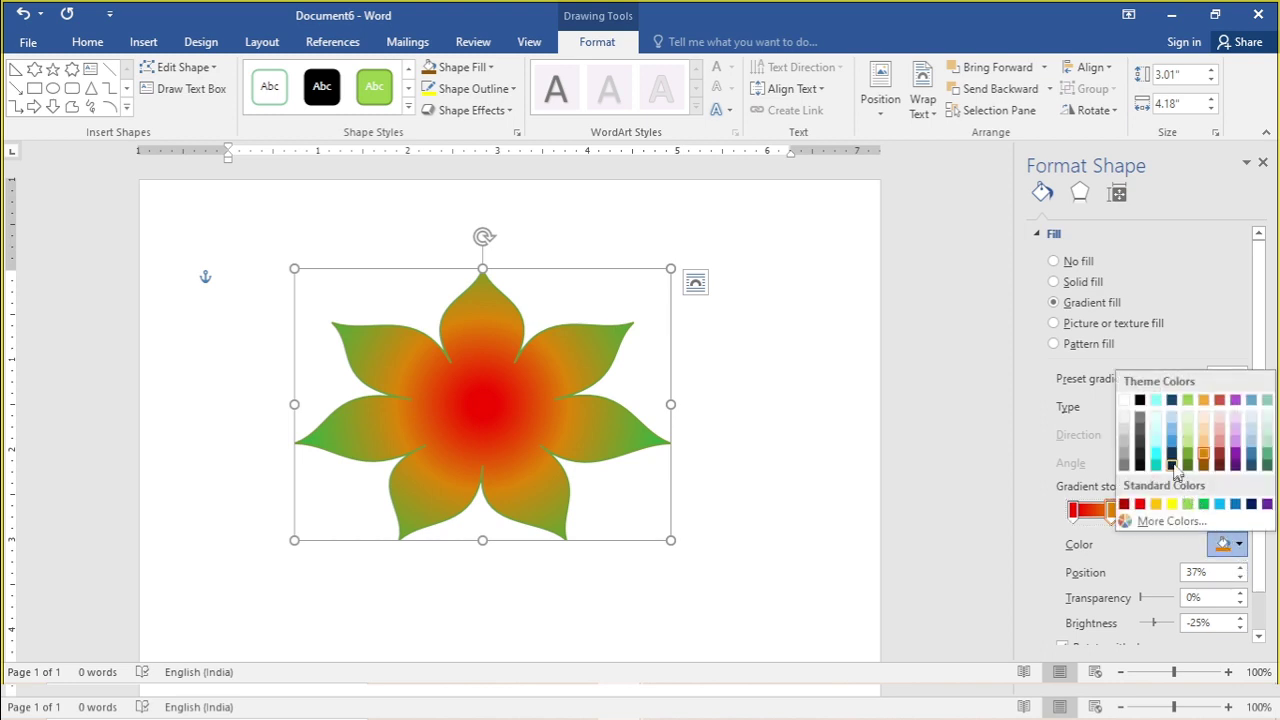
click(1124, 400)
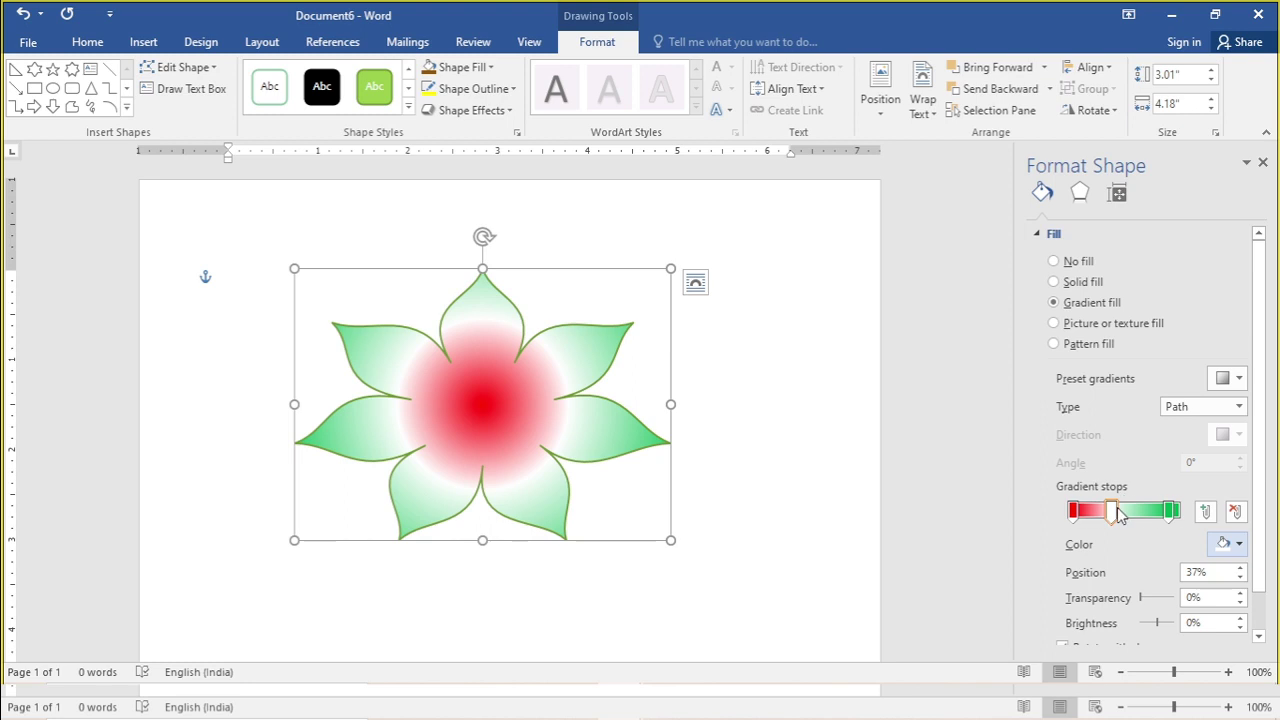
mouse_move(1111, 512)
mouse_down()
mouse_move(1135, 509)
mouse_move(1085, 513)
mouse_move(1098, 527)
mouse_up()
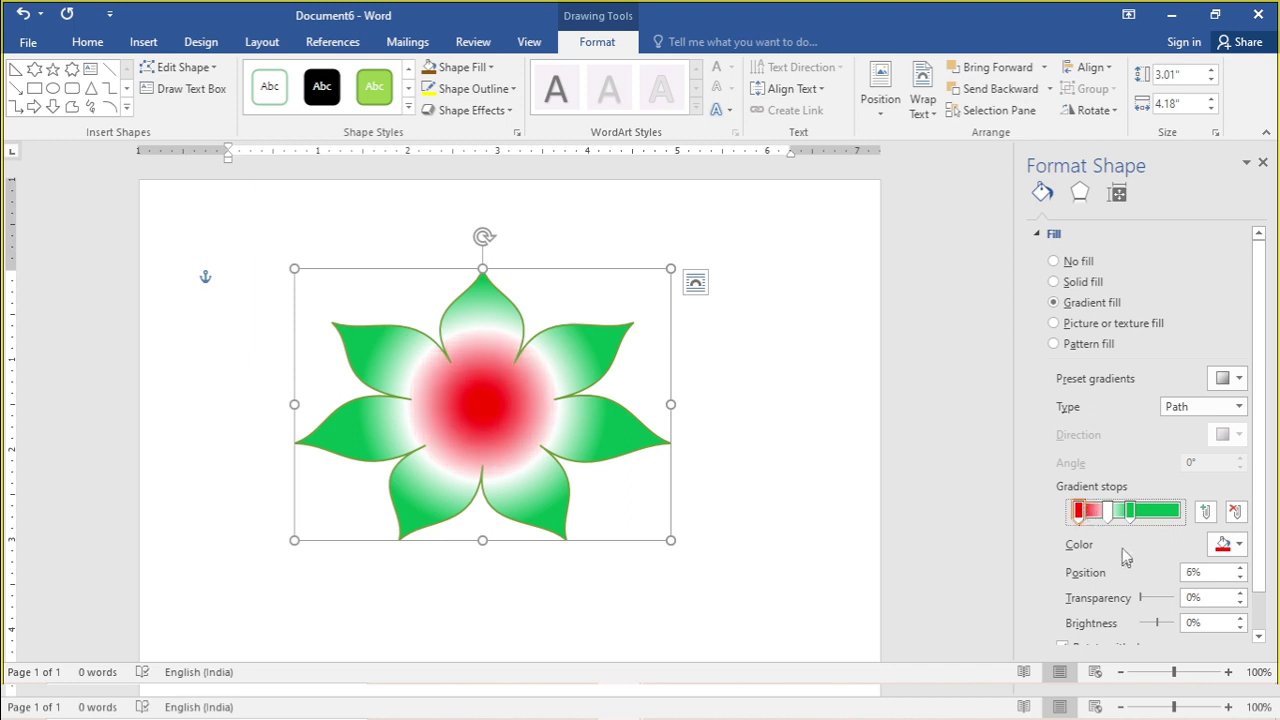
Step: Adjust the transparency of the white, red and green gradient stops
click(1108, 512)
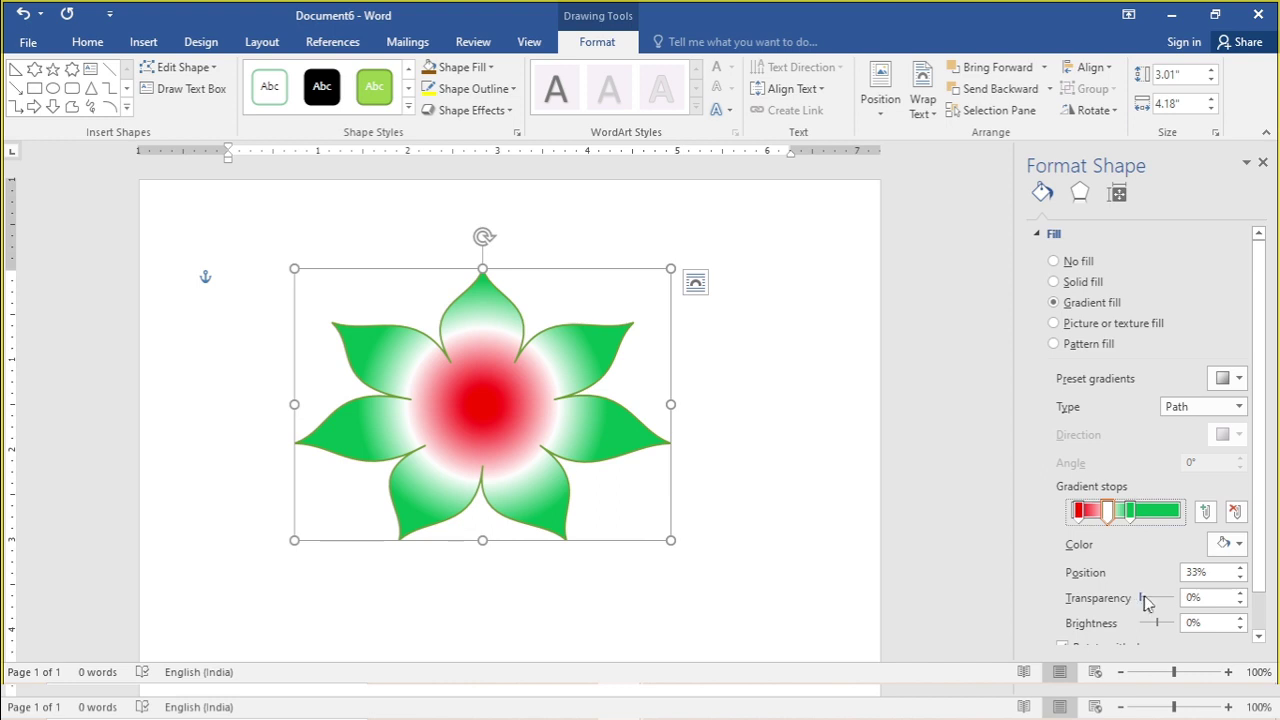
mouse_move(1145, 600)
mouse_down()
mouse_move(1173, 597)
mouse_move(1133, 598)
mouse_up()
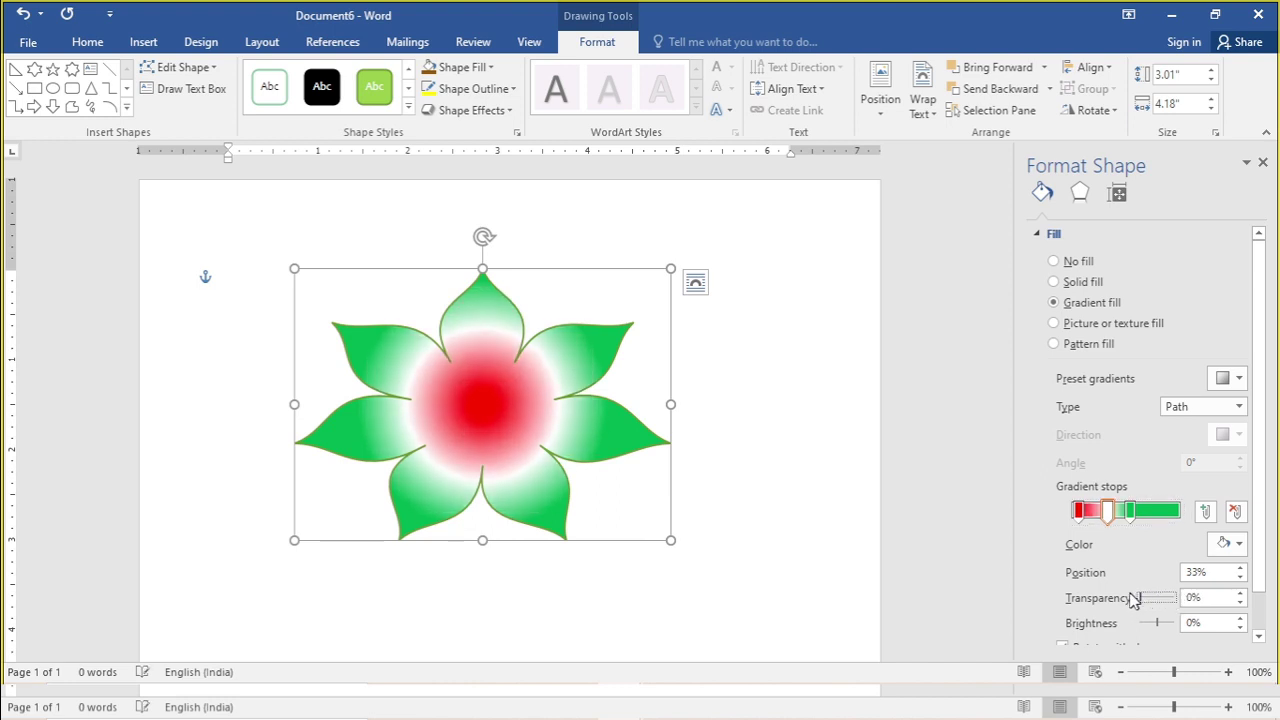
click(1080, 512)
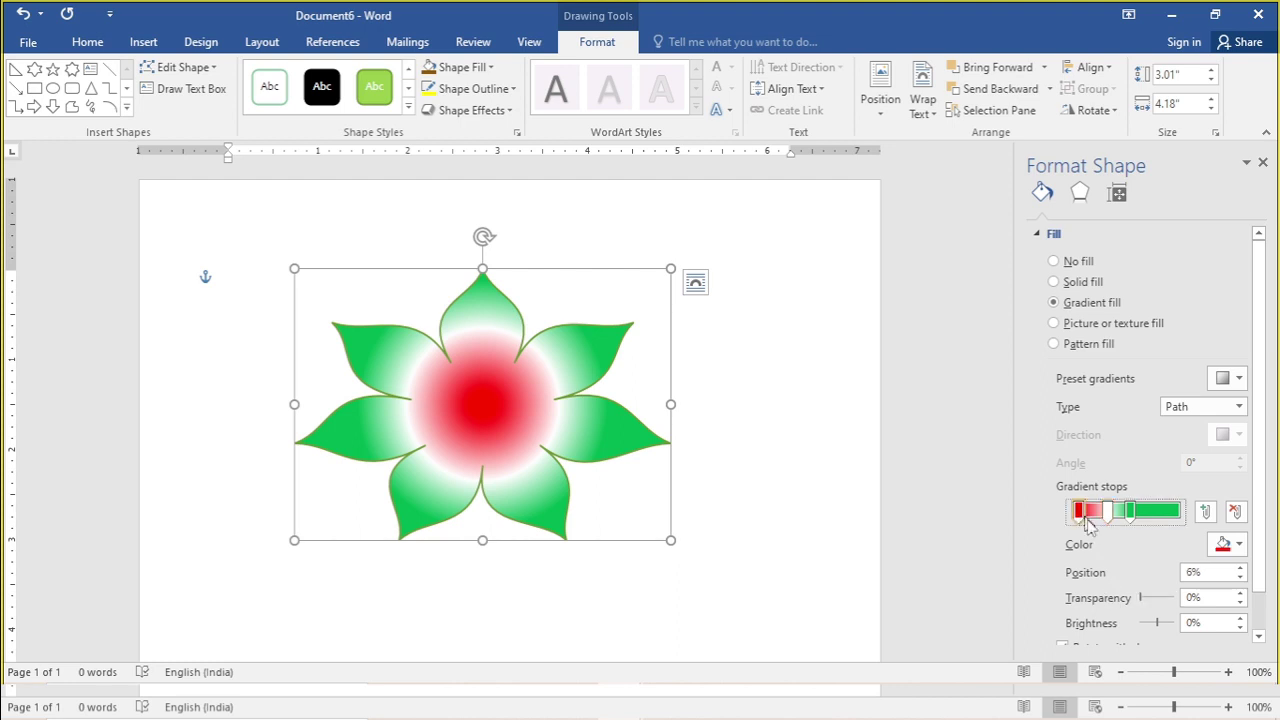
mouse_move(1147, 600)
mouse_down()
mouse_move(1174, 600)
mouse_move(1129, 601)
mouse_up()
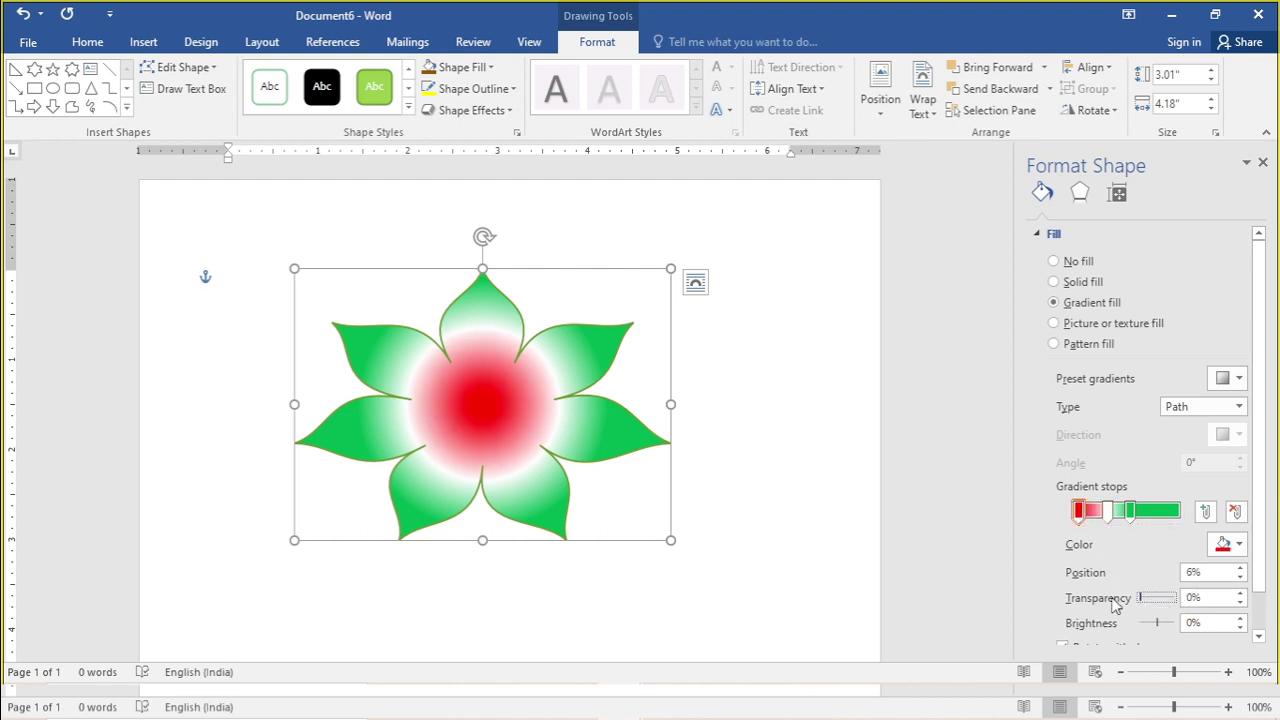
click(1131, 512)
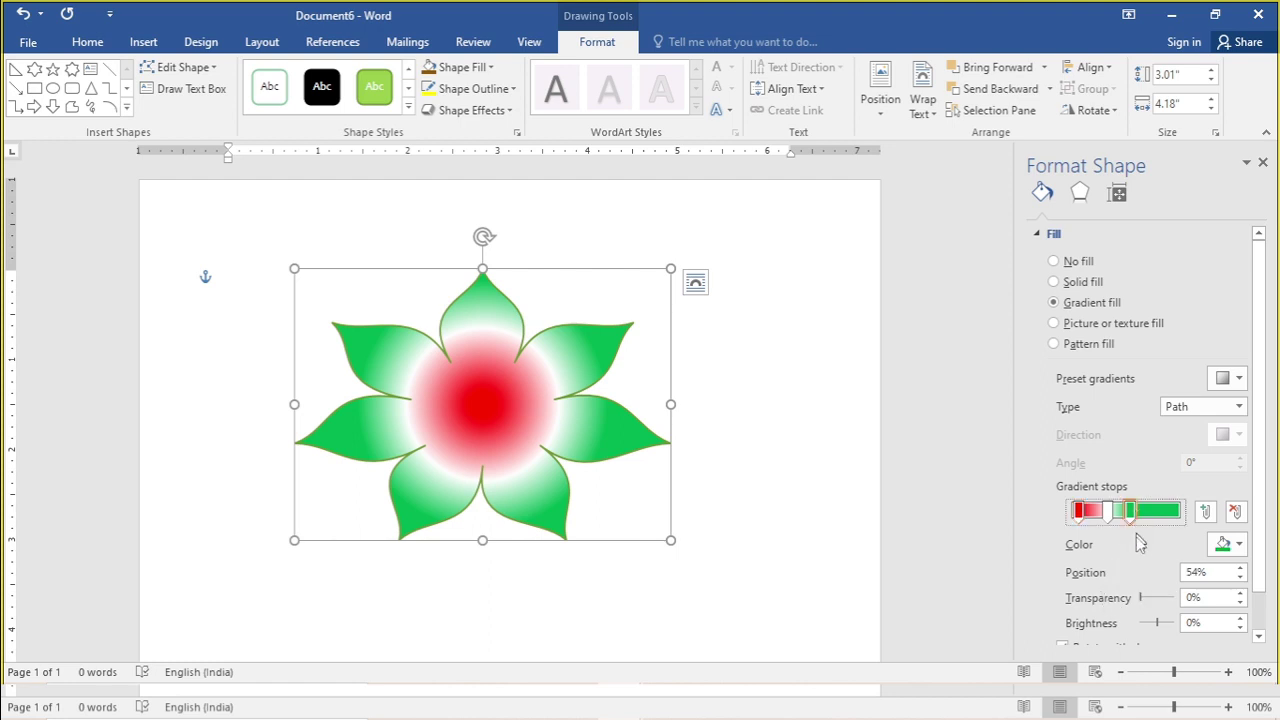
click(1141, 596)
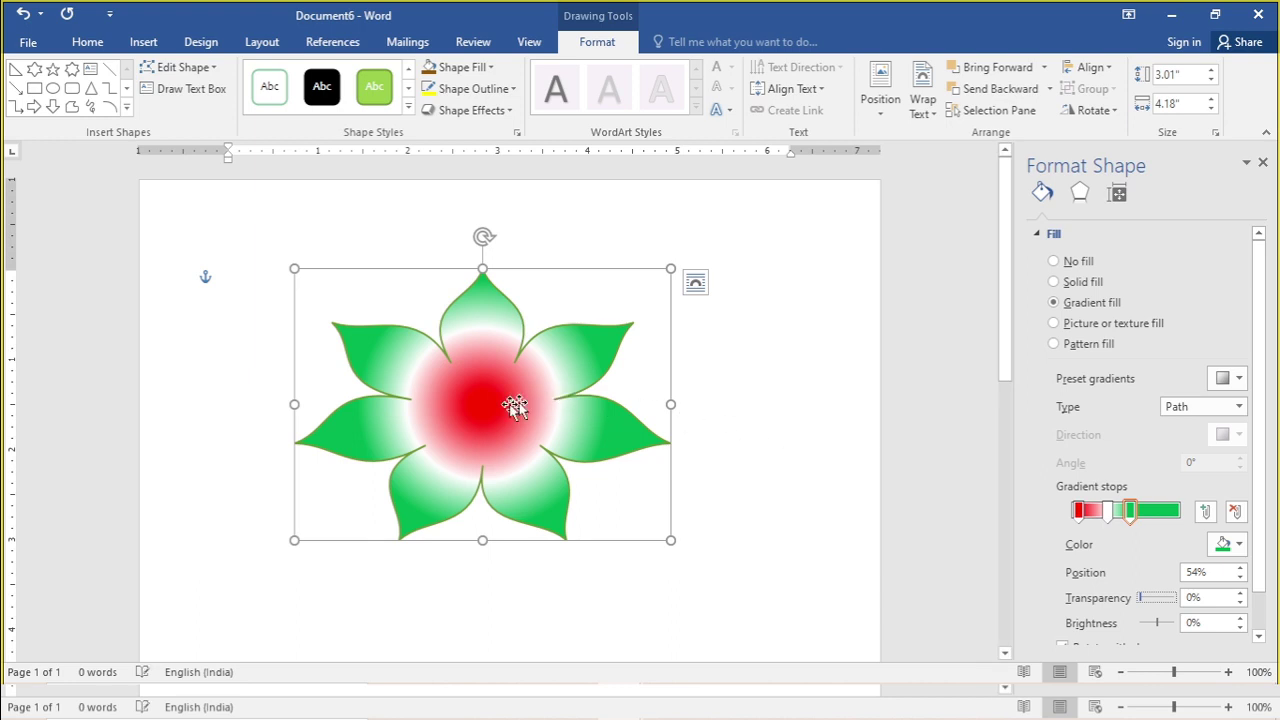
click(475, 416)
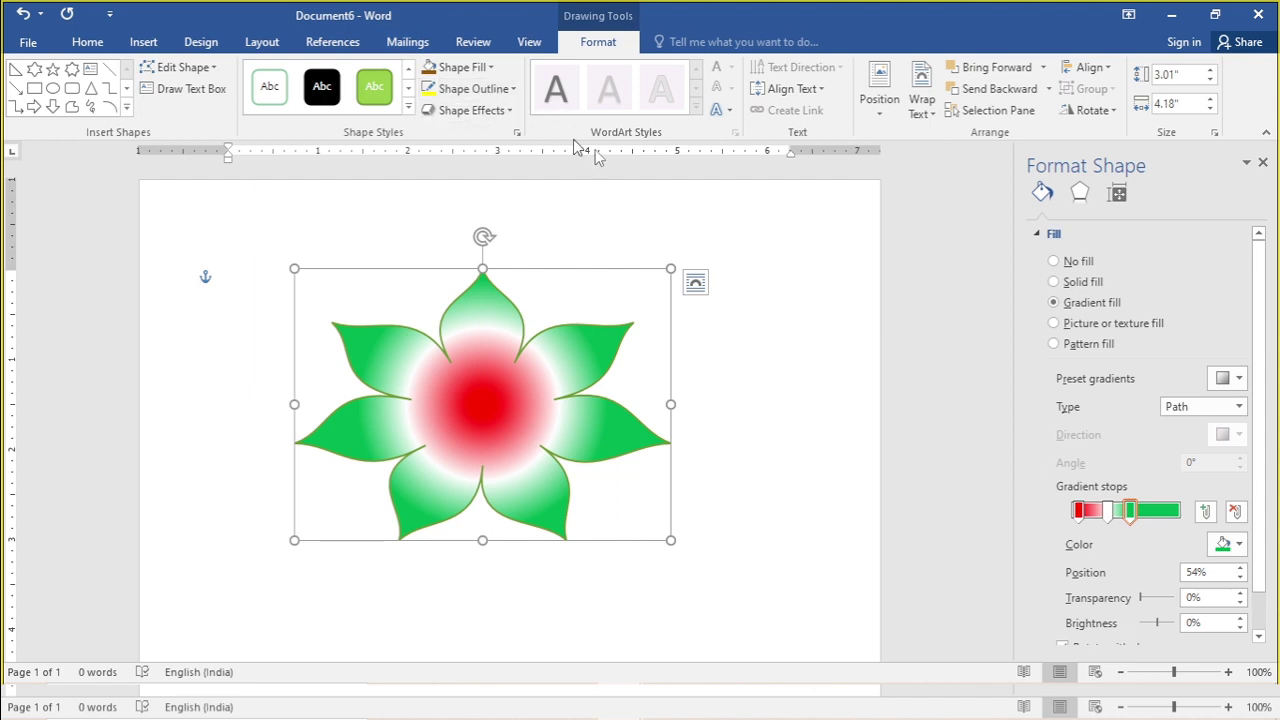
Step: Apply the first preset shape effect to the flower, giving it white edges
click(1079, 192)
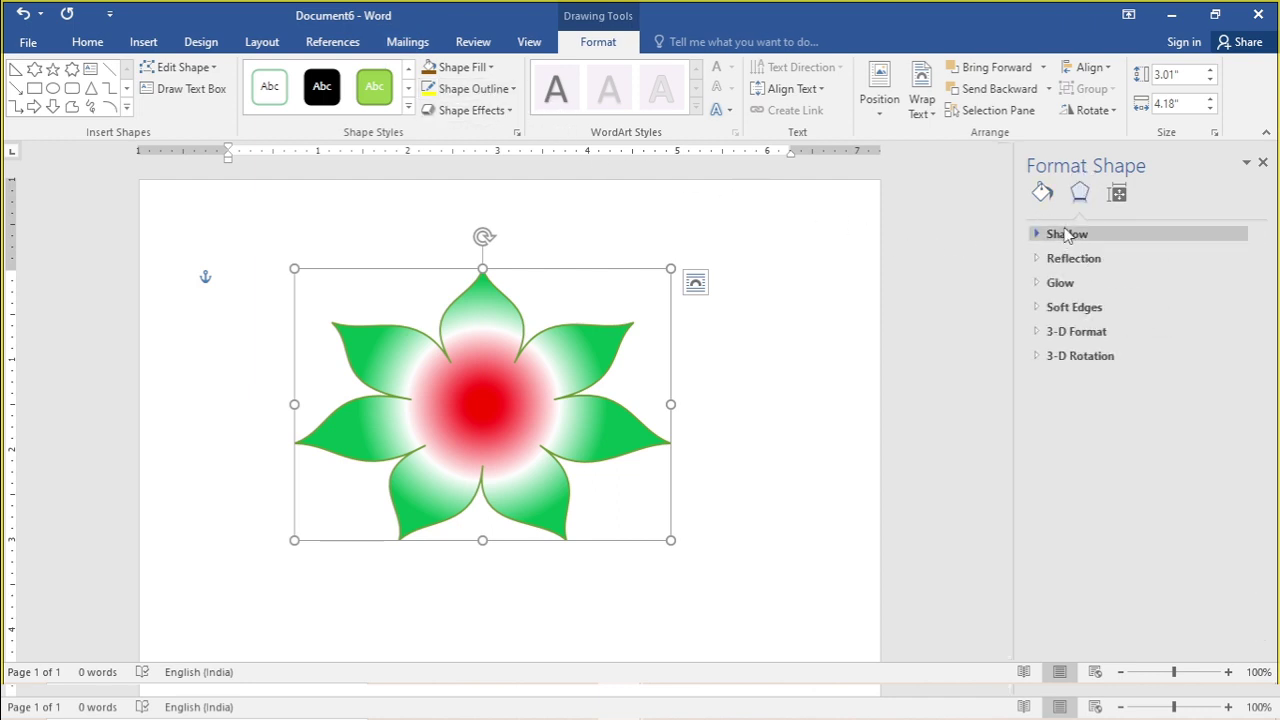
click(508, 110)
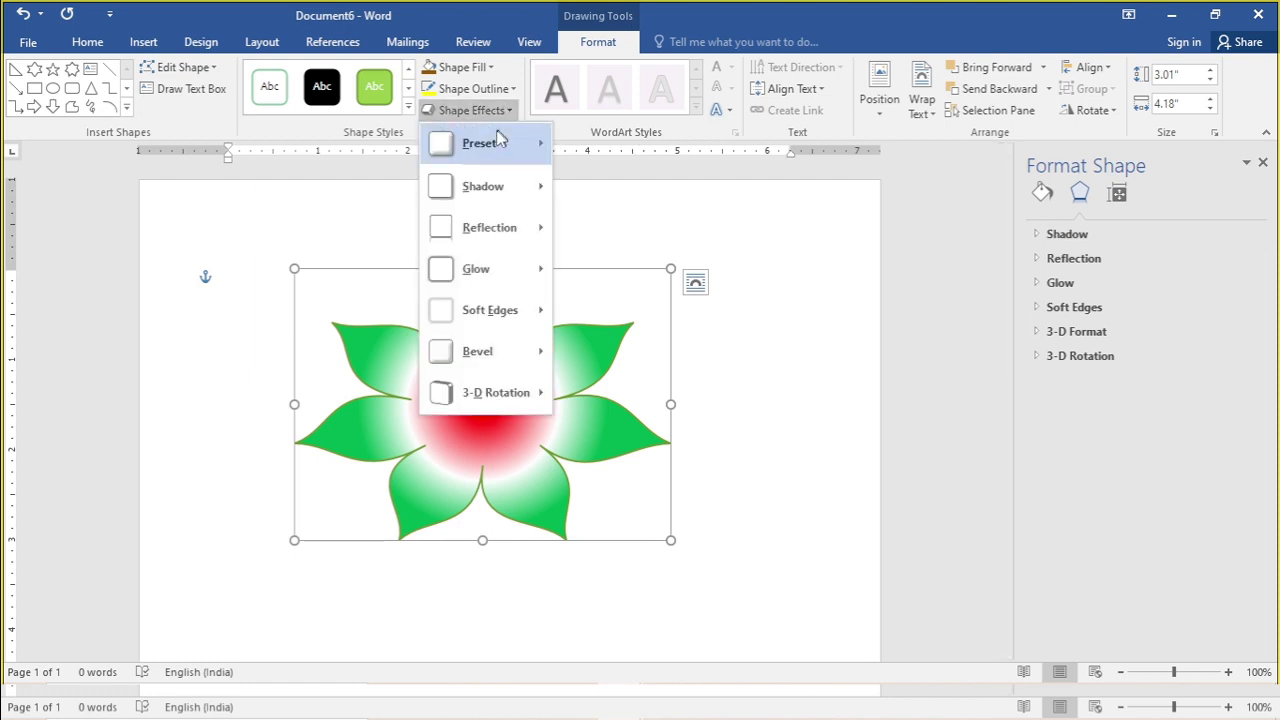
mouse_move(499, 141)
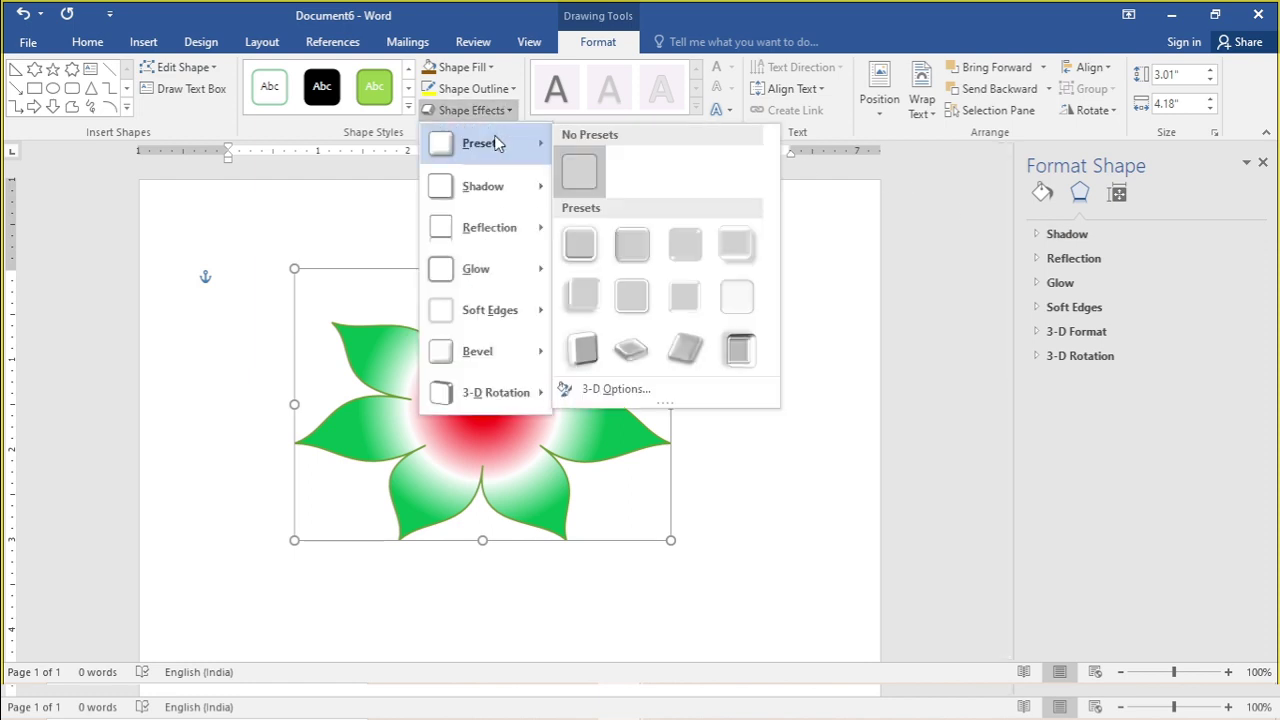
click(582, 244)
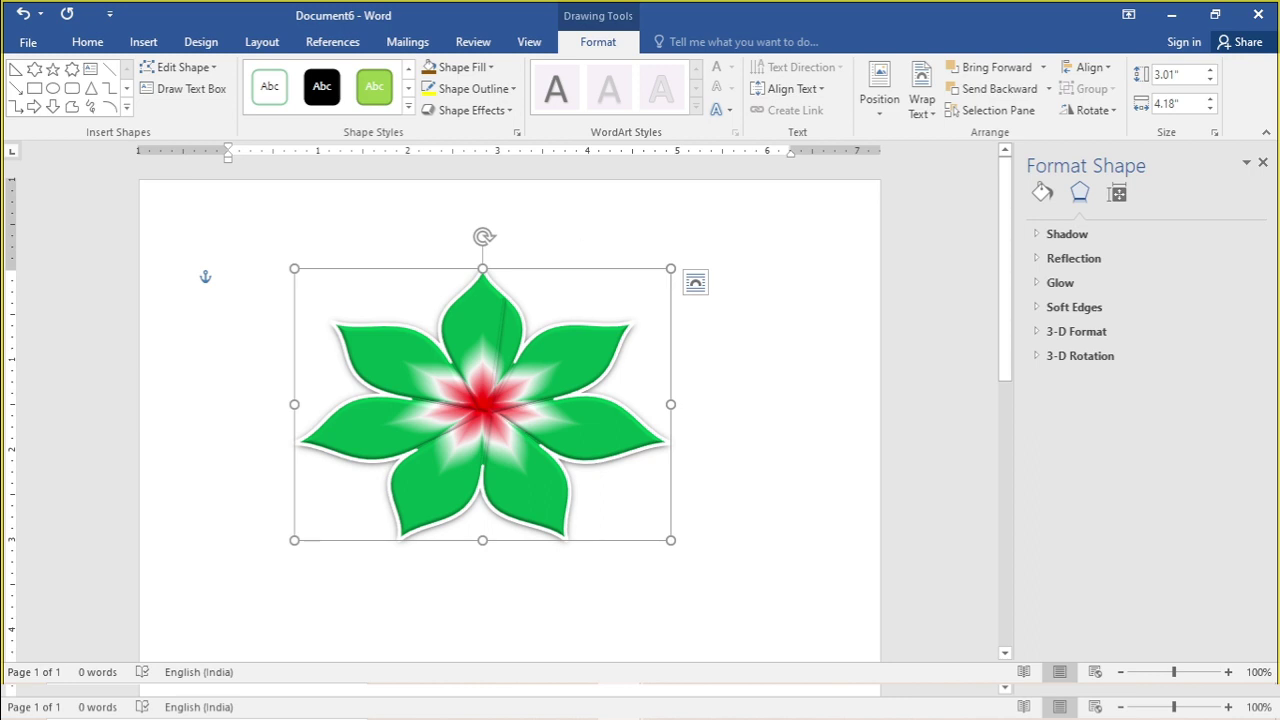
Step: Shift the green and white gradient stops right so red spreads deeper into the petals
click(1042, 192)
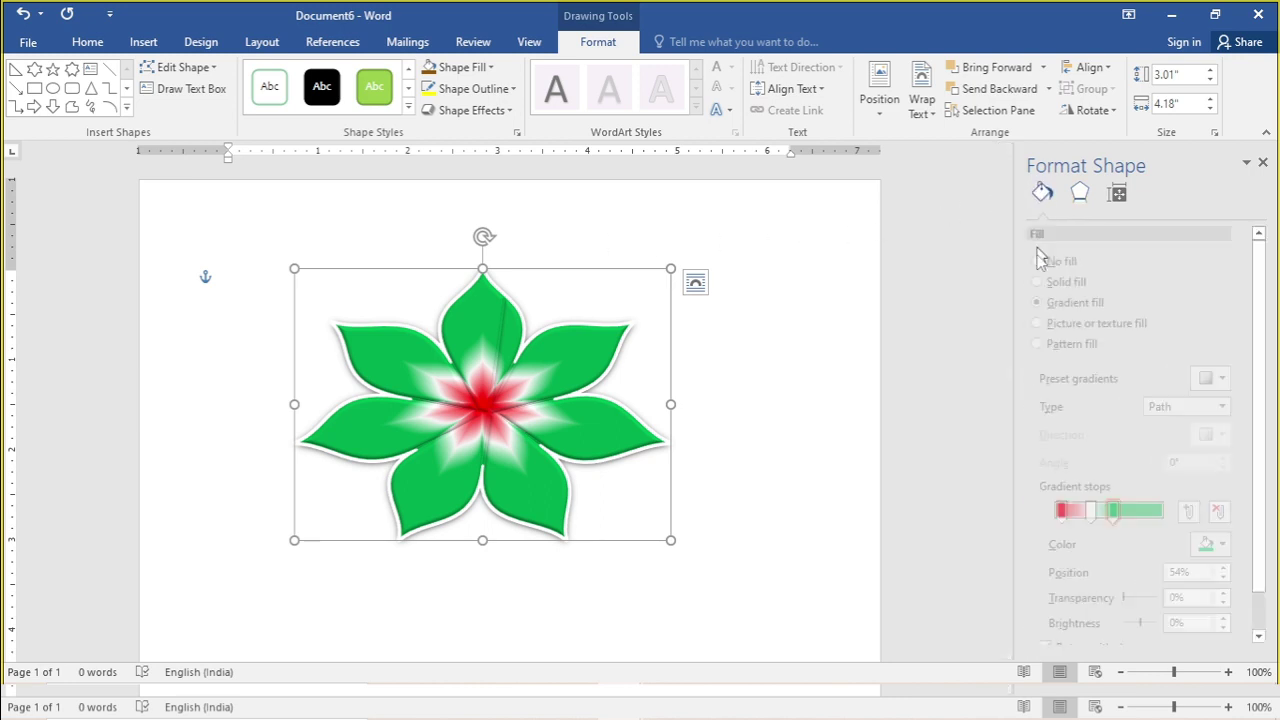
drag(1129, 511, 1167, 513)
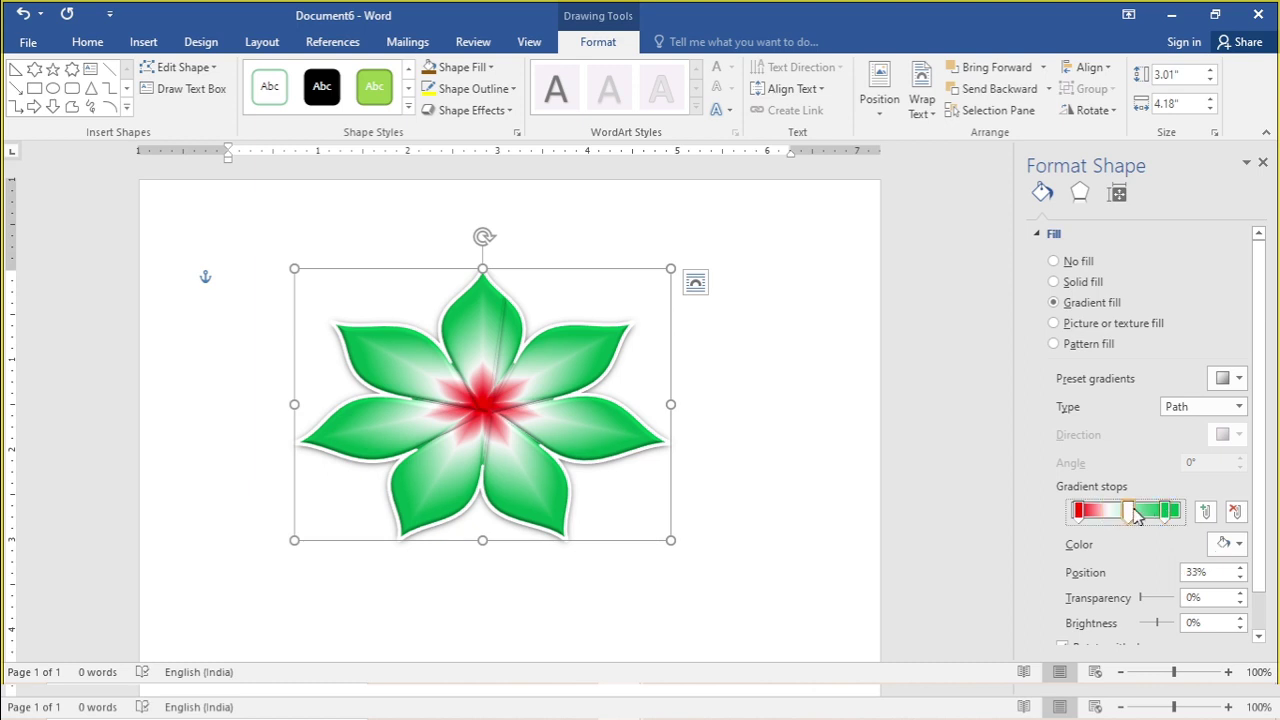
drag(1107, 511, 1140, 513)
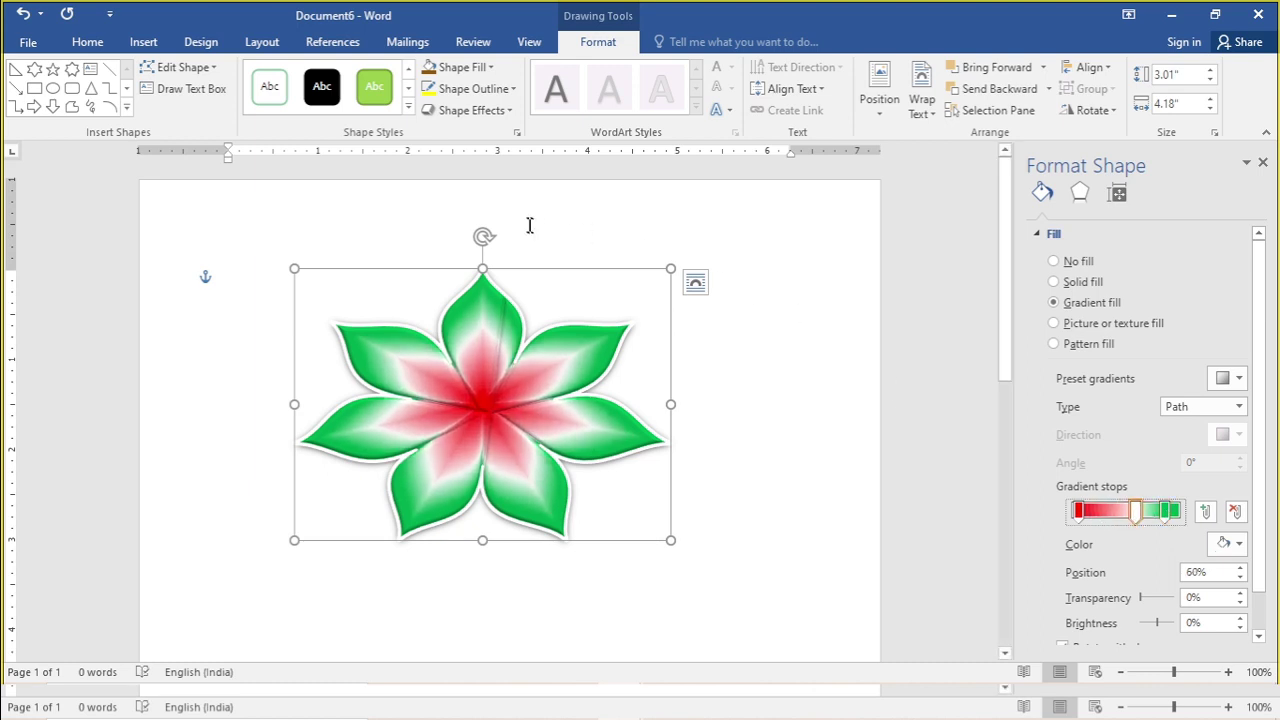
Step: Add a Perspective Below shadow to the flower
click(470, 110)
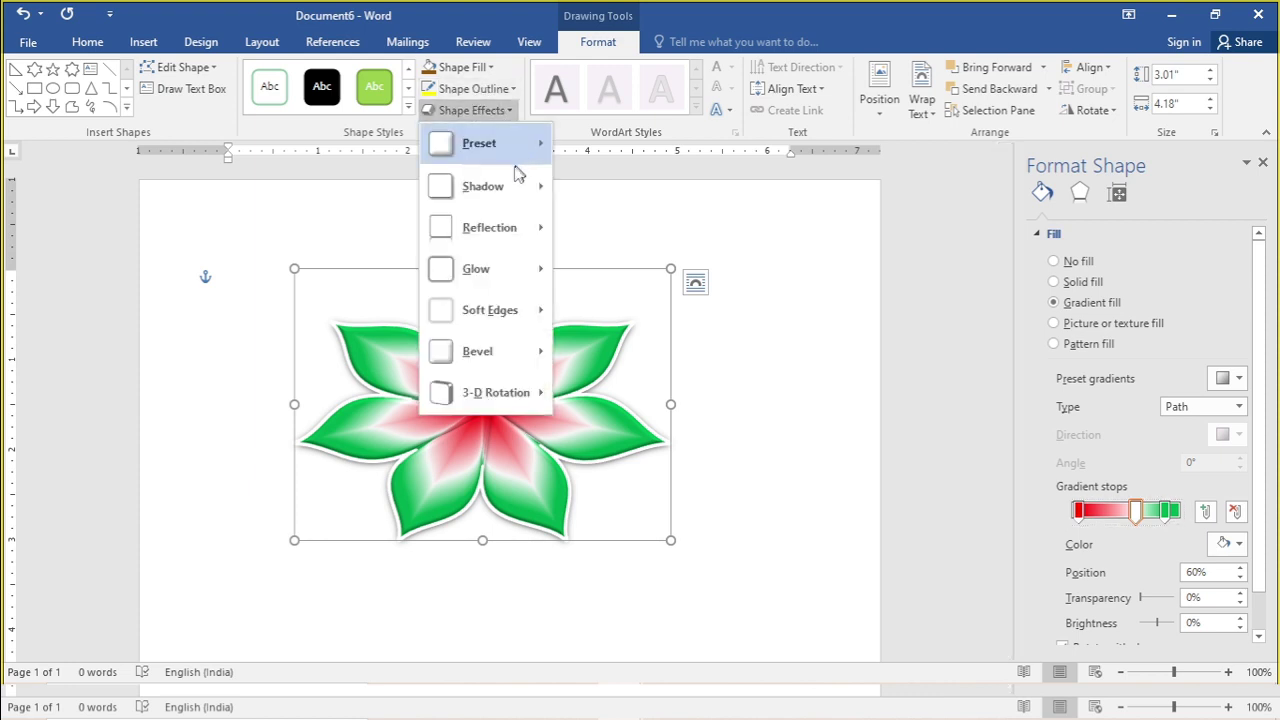
mouse_move(500, 186)
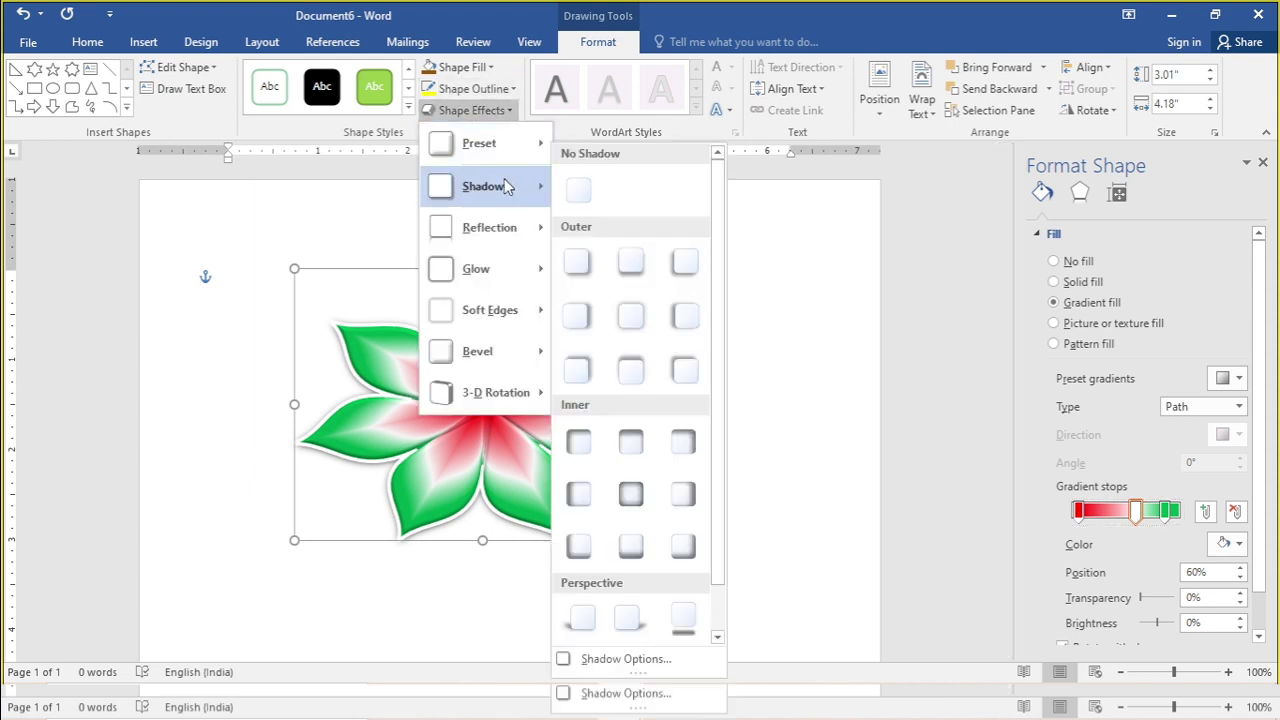
click(686, 618)
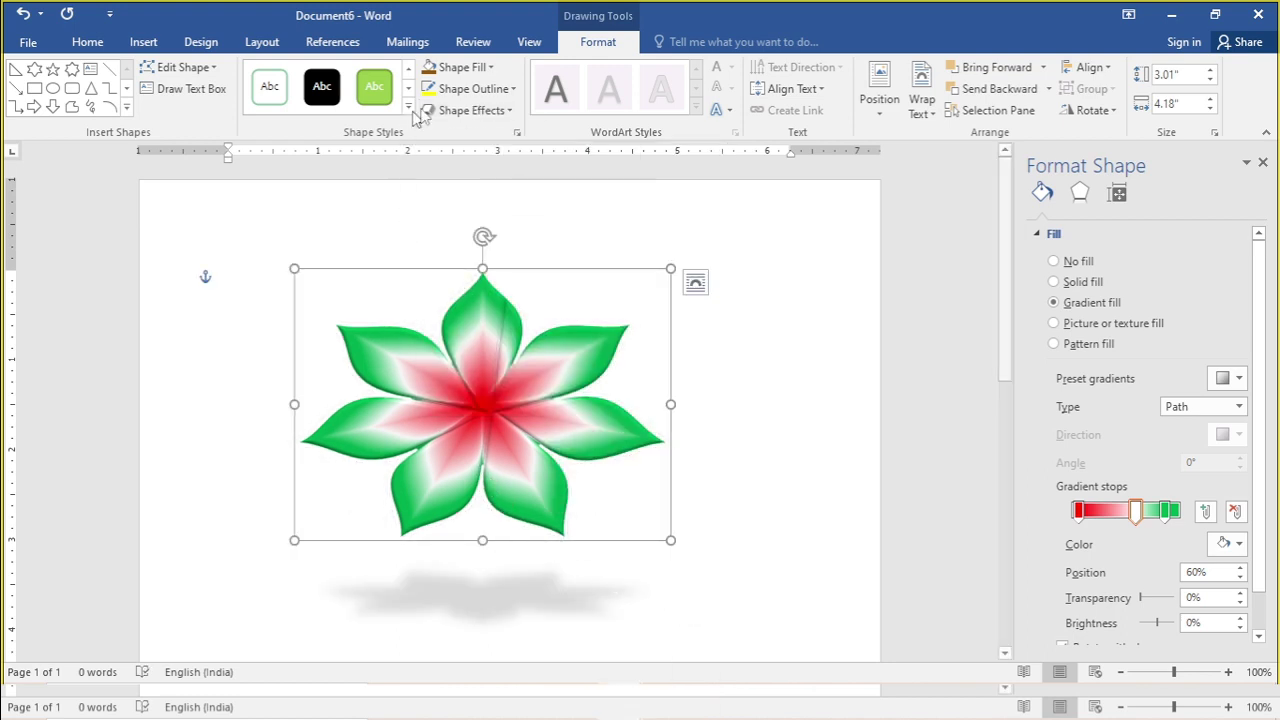
Step: Add a full reflection variation and move the flower higher and to the right
click(513, 113)
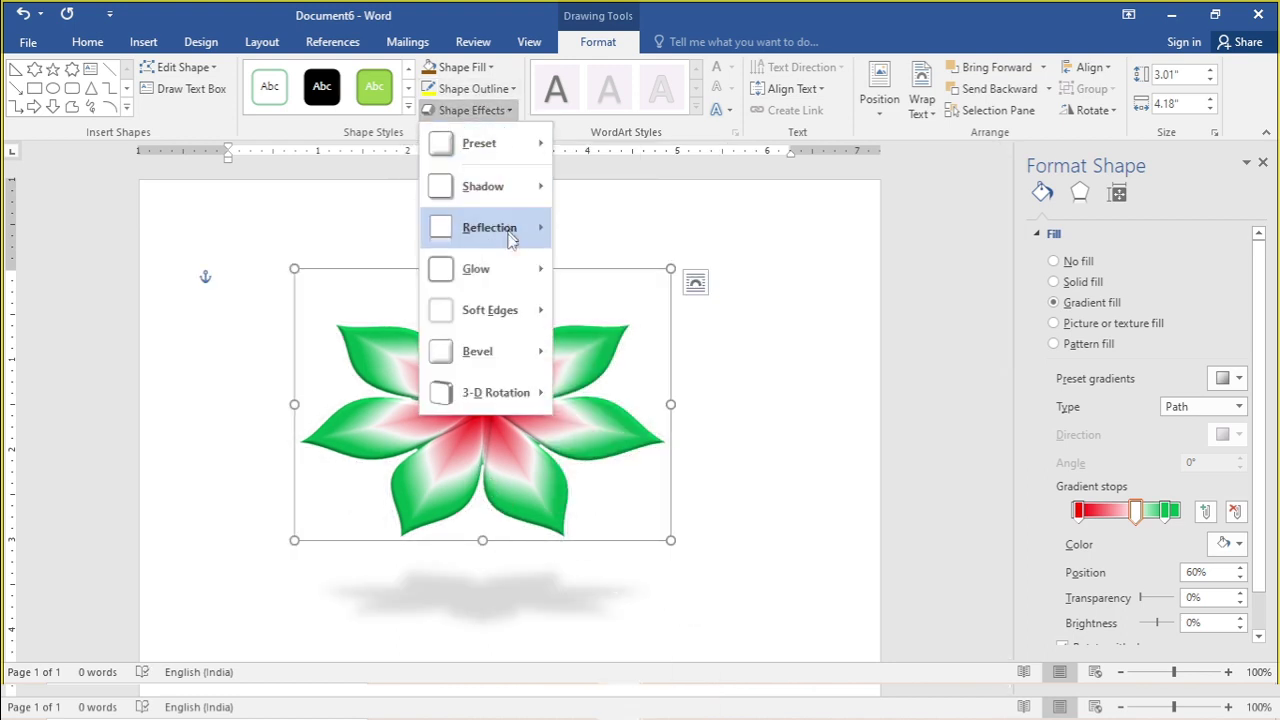
mouse_move(510, 242)
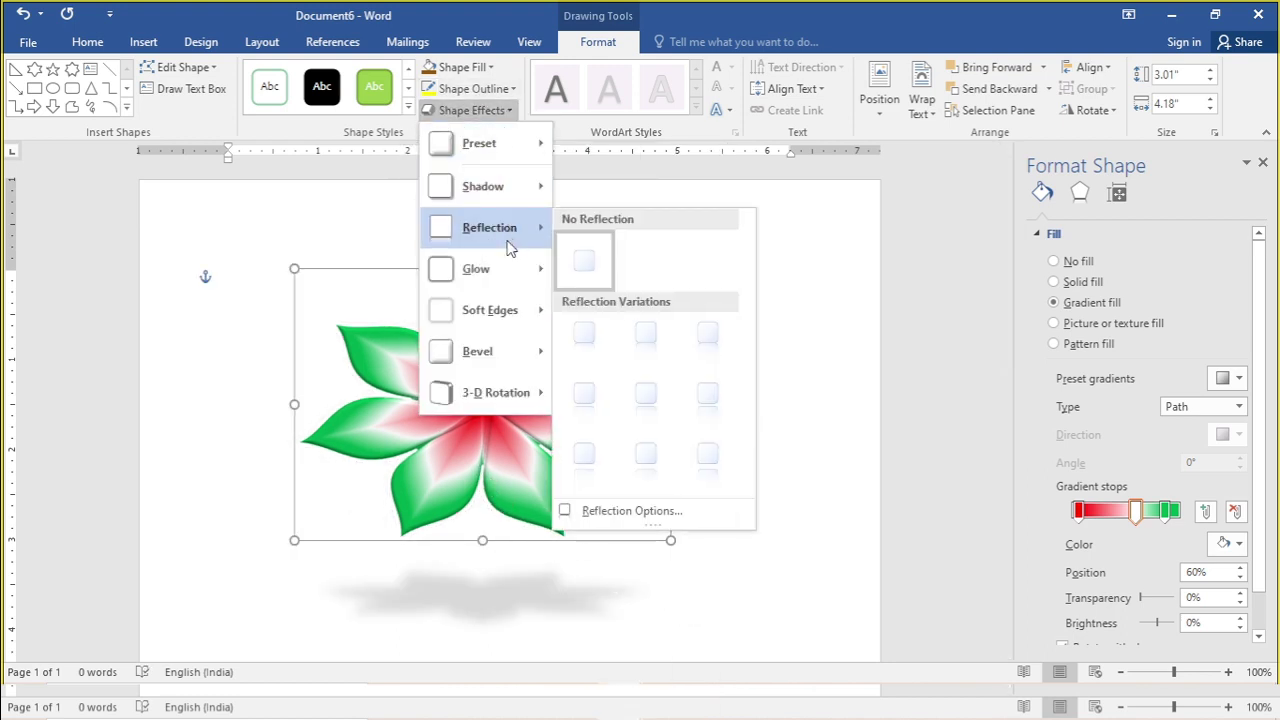
click(707, 462)
mouse_move(471, 423)
mouse_down()
mouse_move(563, 379)
mouse_move(527, 323)
mouse_up()
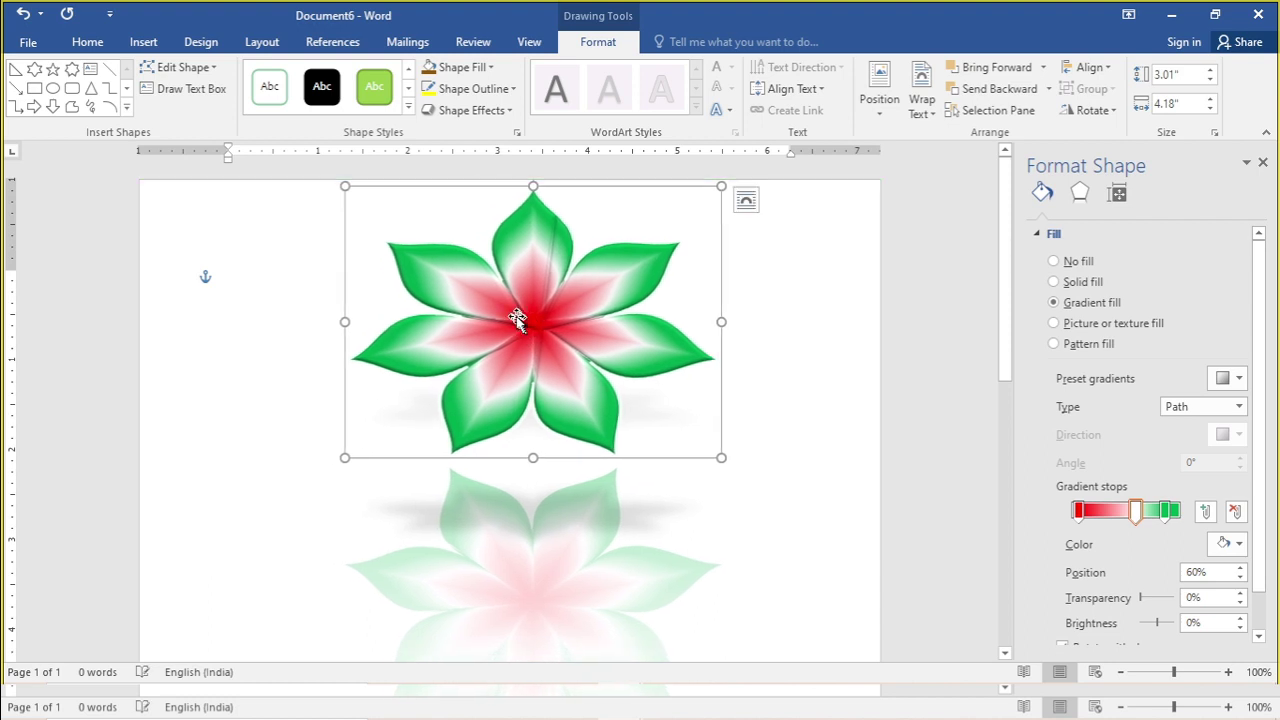
Step: Add a soft green glow variation around the flower
click(512, 108)
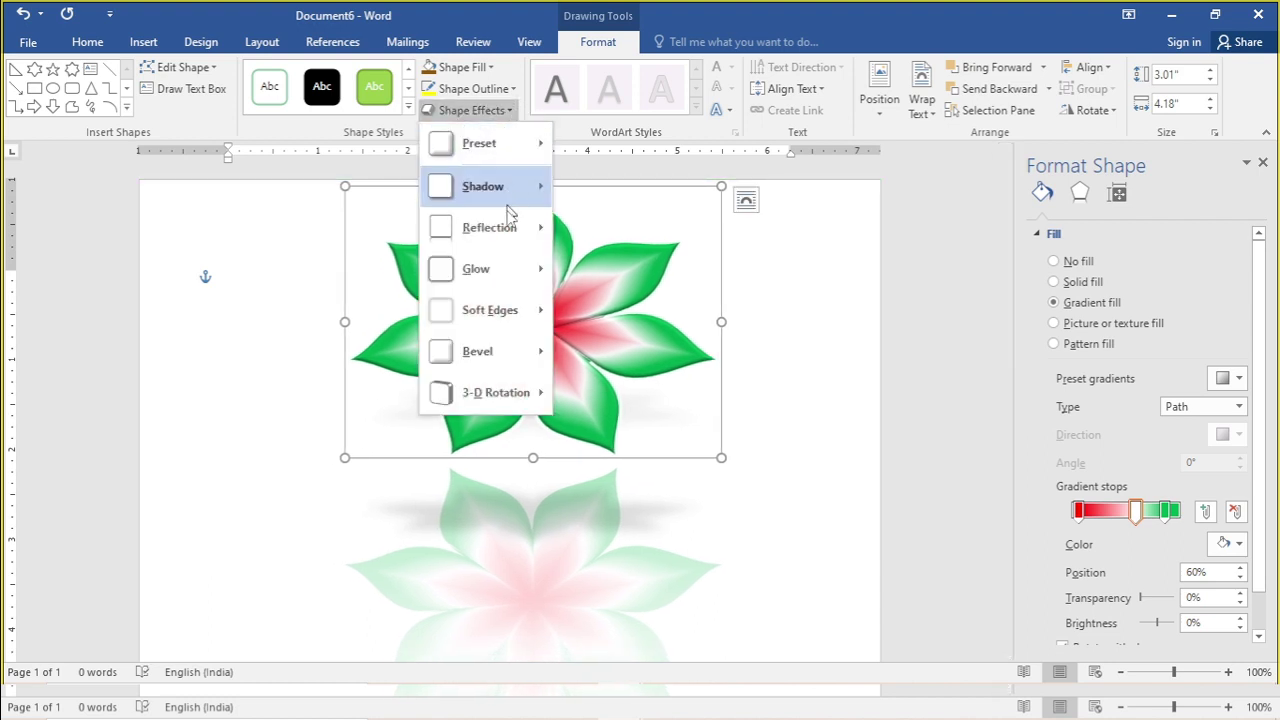
mouse_move(495, 269)
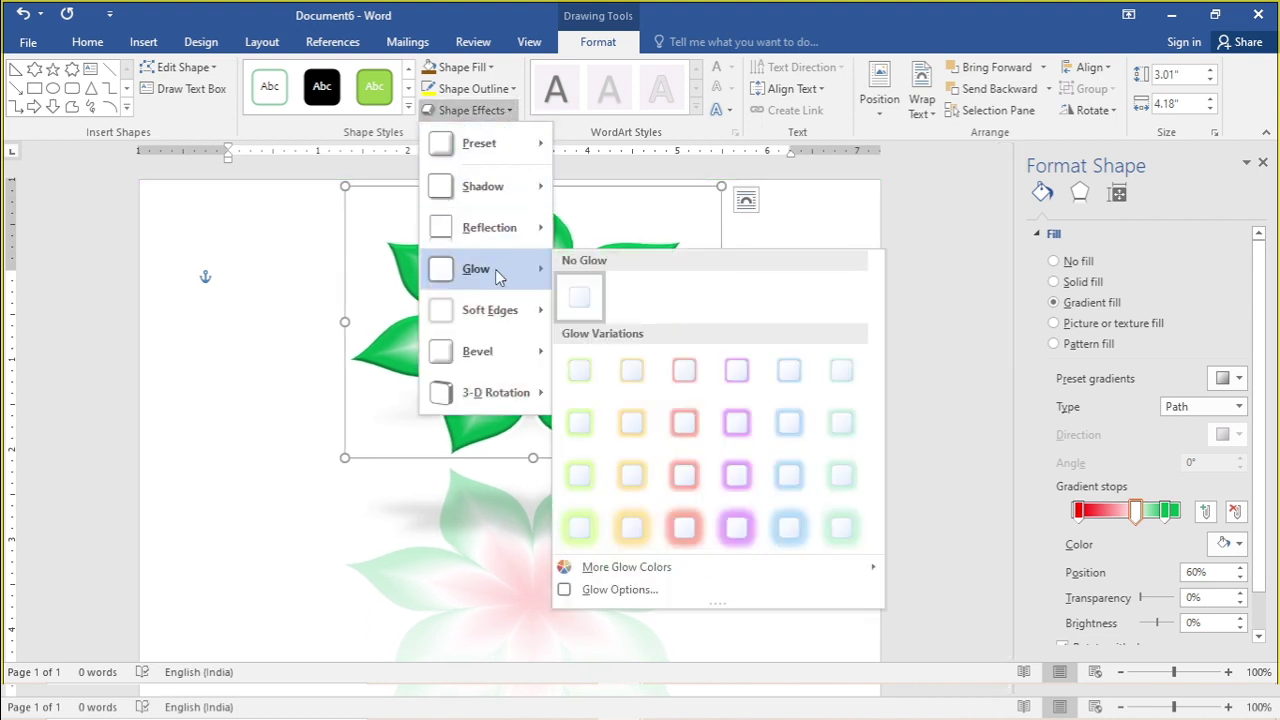
click(840, 527)
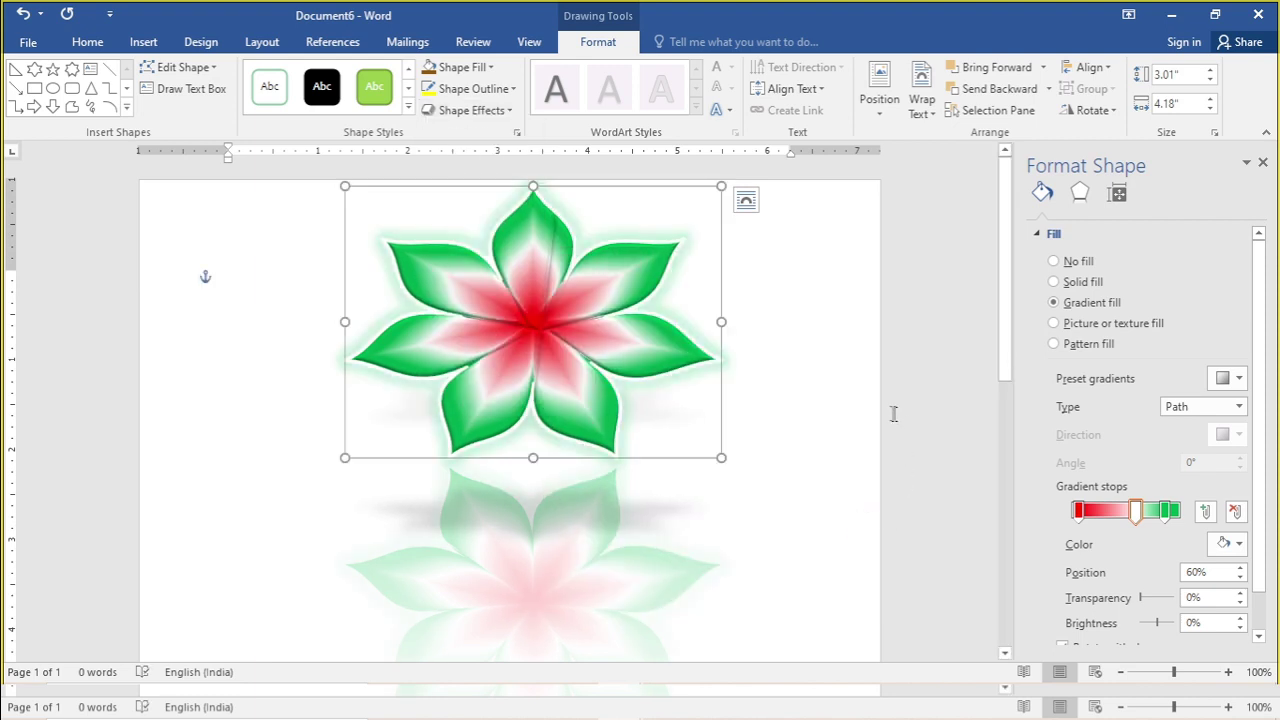
click(1083, 188)
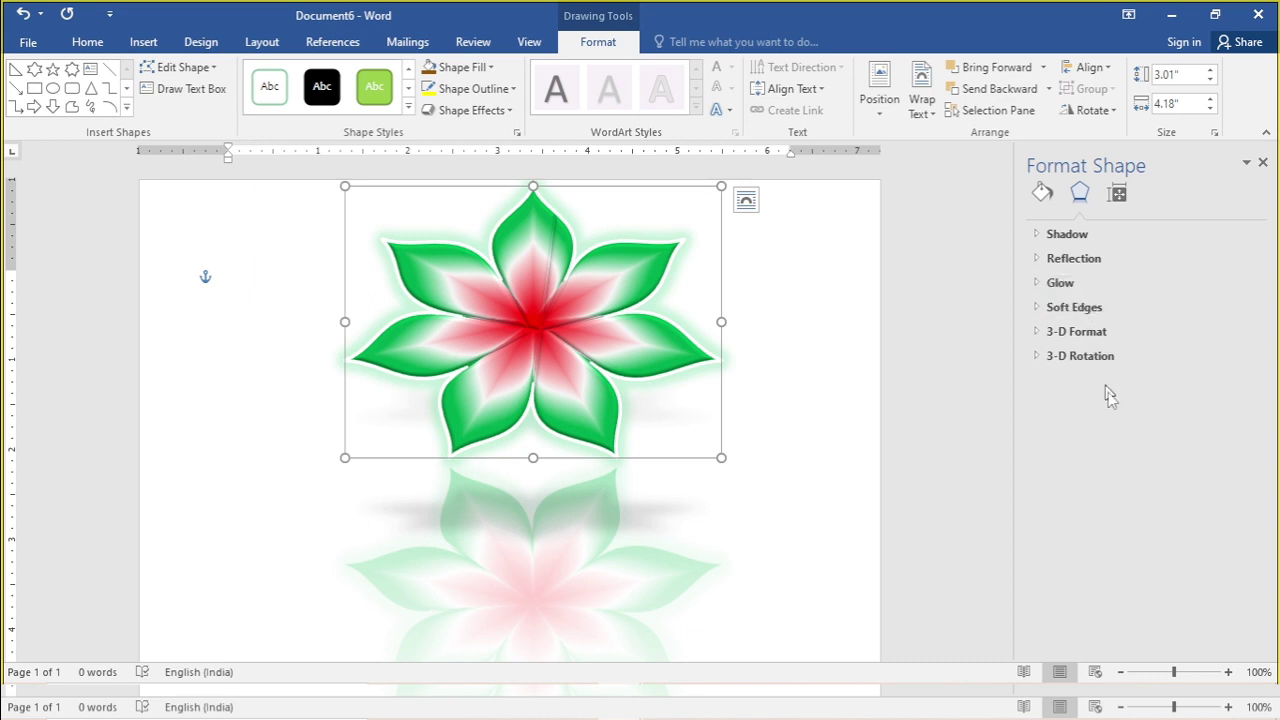
Step: Set the flower's glow colour to green in the Glow settings
click(1068, 286)
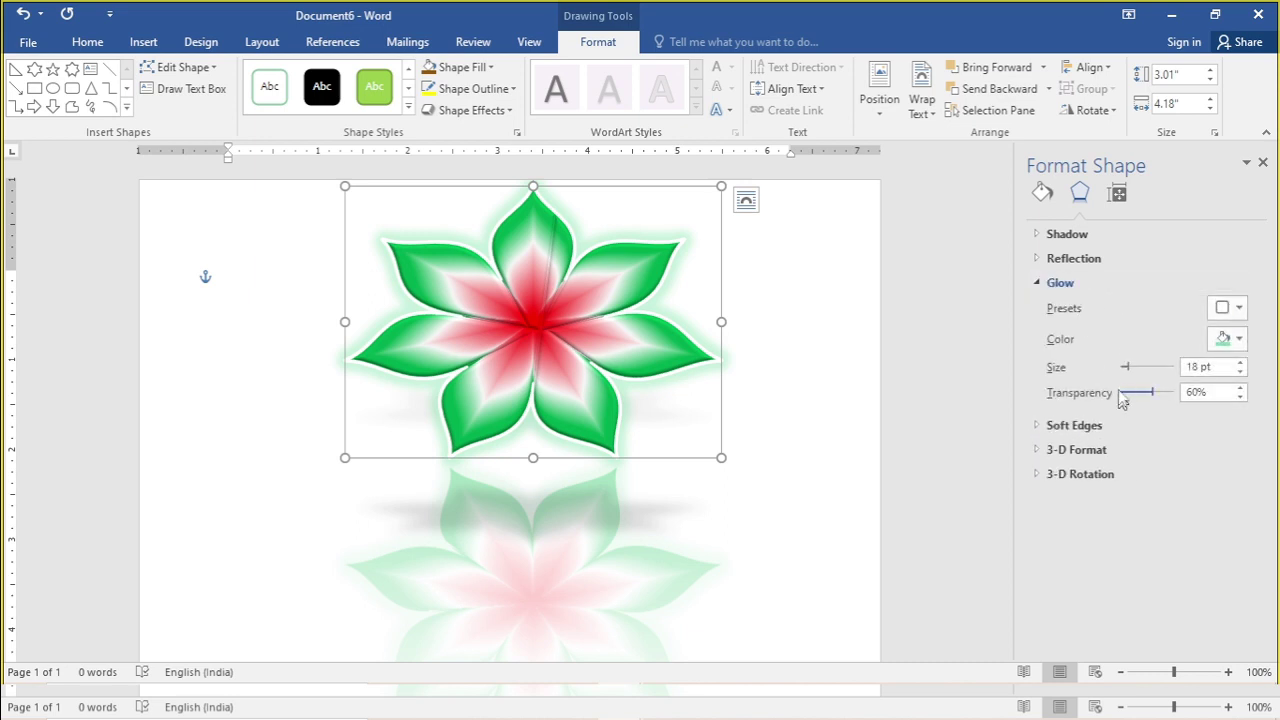
drag(1150, 392, 1176, 392)
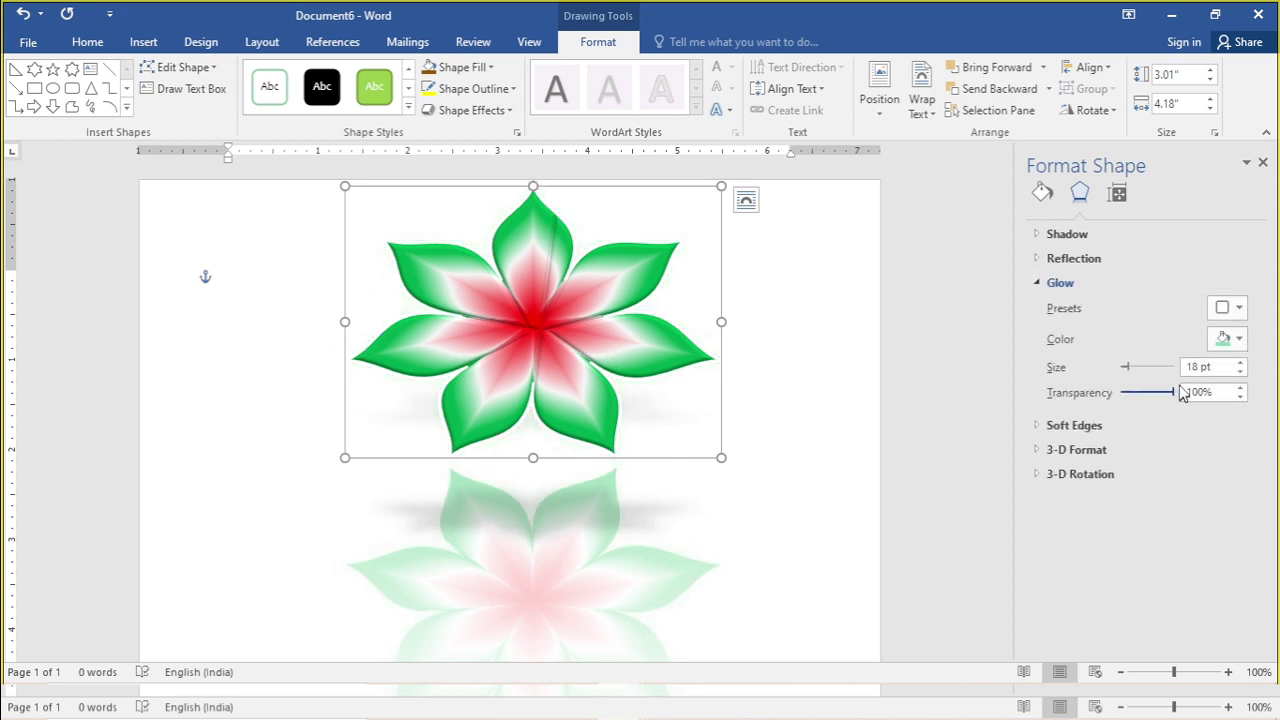
click(1237, 338)
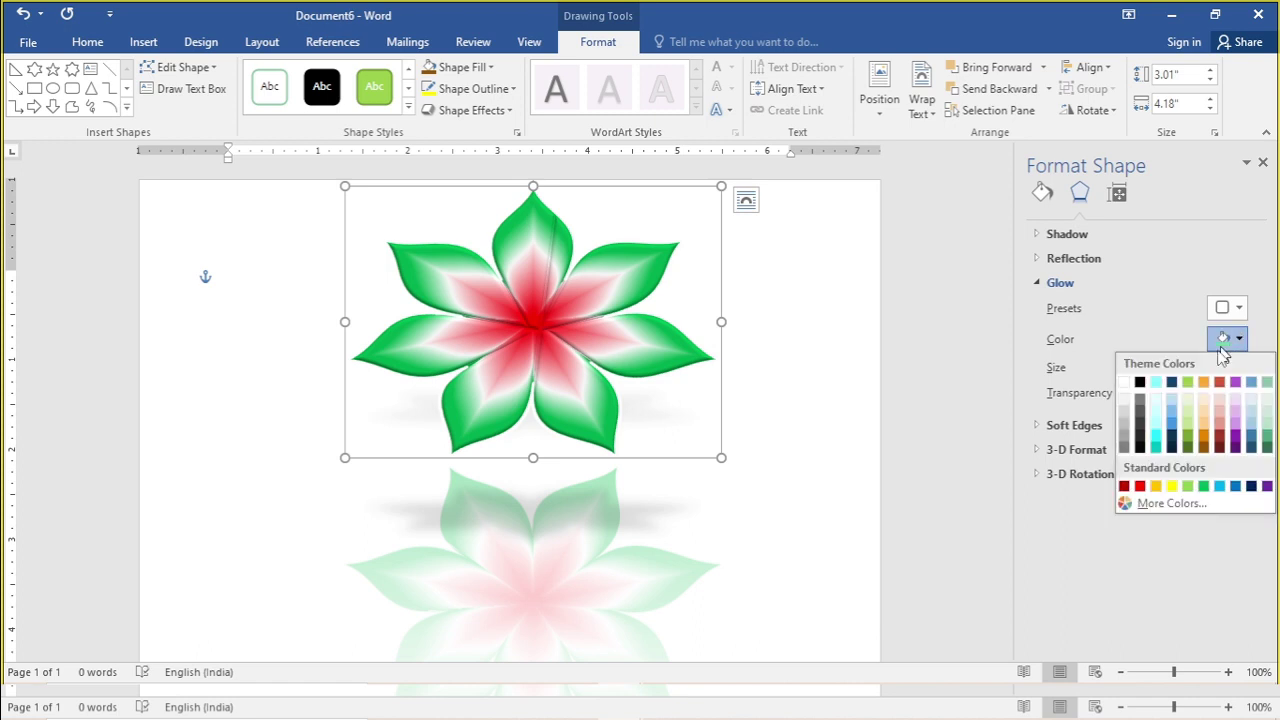
click(1204, 487)
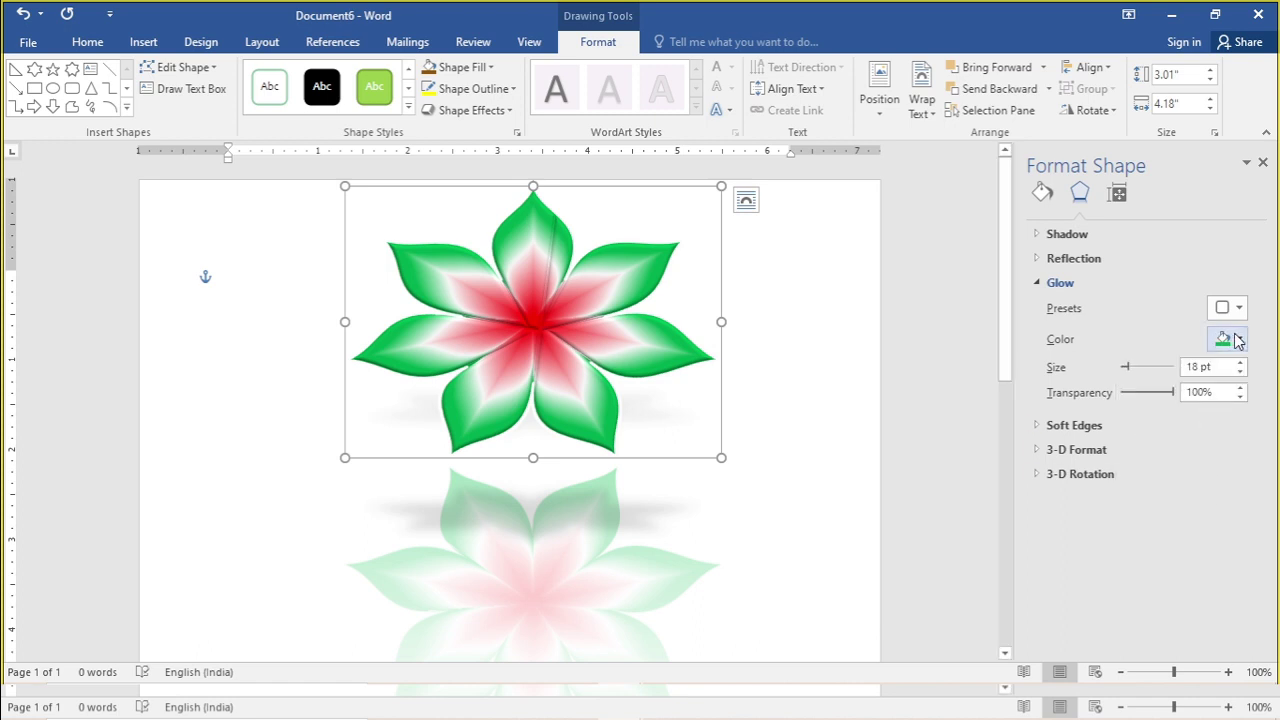
click(1237, 338)
click(1204, 486)
Step: Set the glow size to 31 pt and transparency to about 58%
mouse_move(1133, 367)
mouse_down()
mouse_move(1160, 368)
mouse_move(1138, 368)
mouse_move(1121, 393)
mouse_move(1159, 395)
mouse_up()
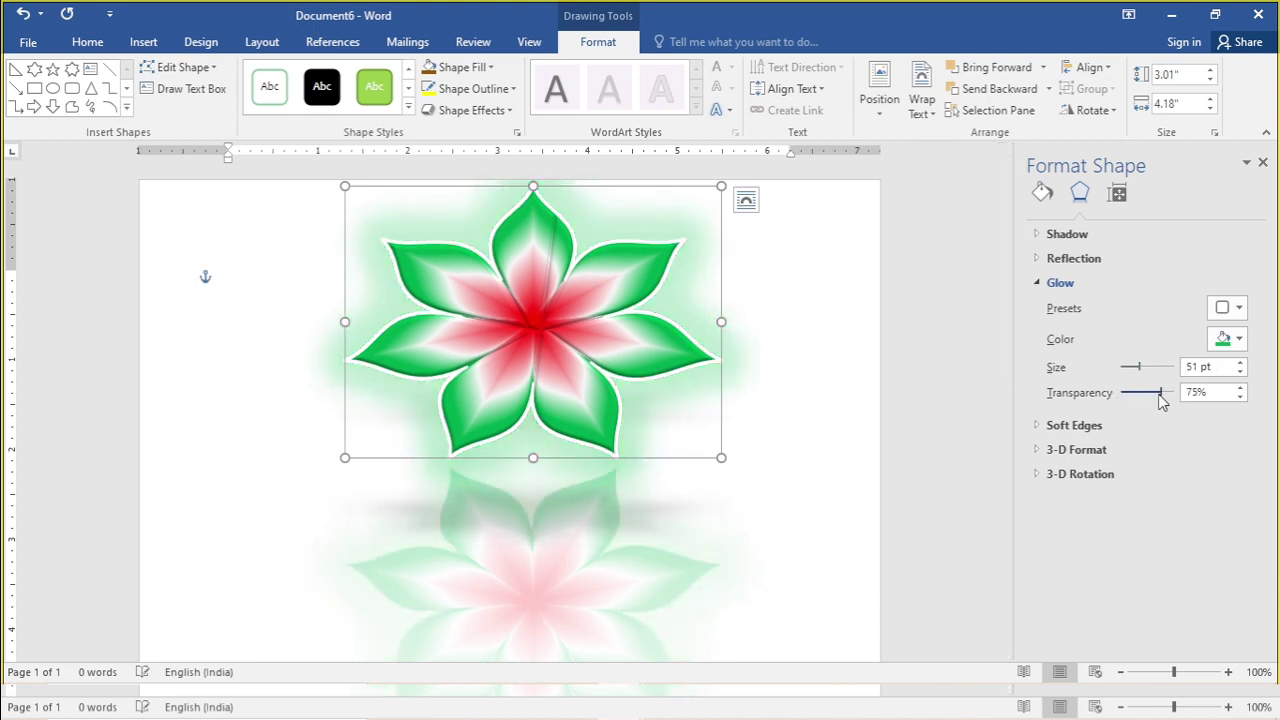
drag(1160, 395, 1143, 395)
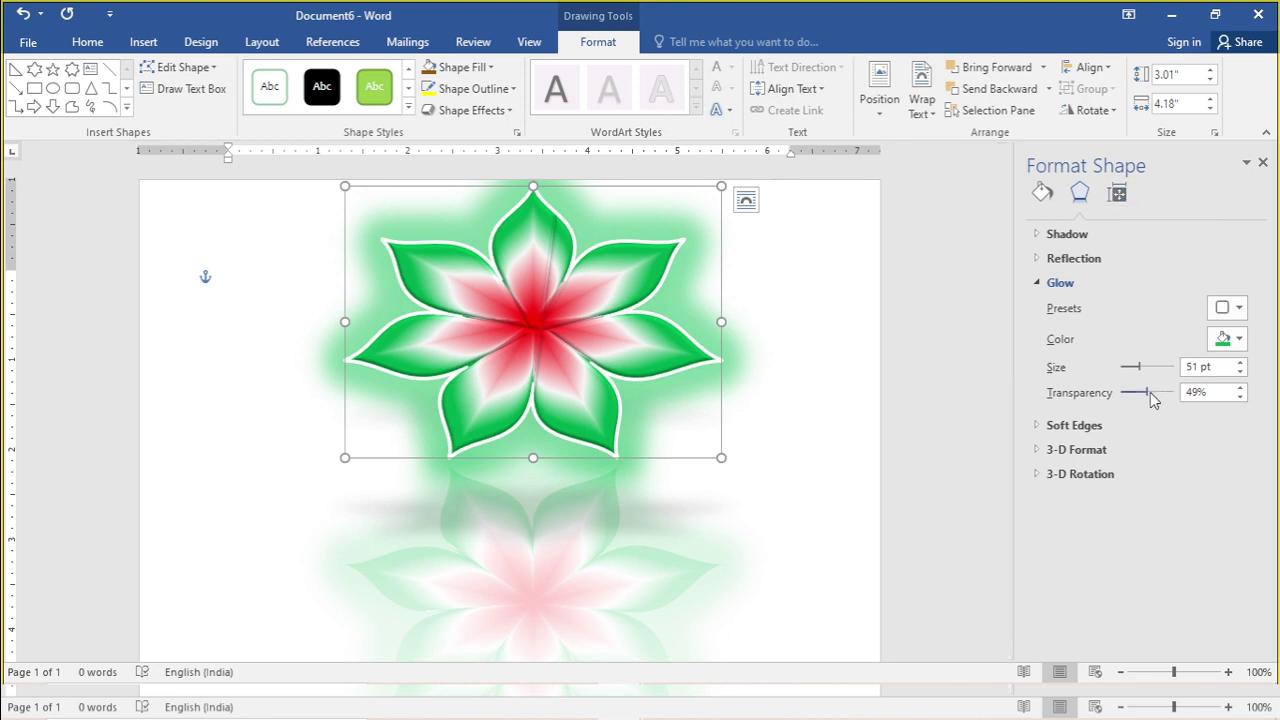
drag(1165, 389, 1149, 393)
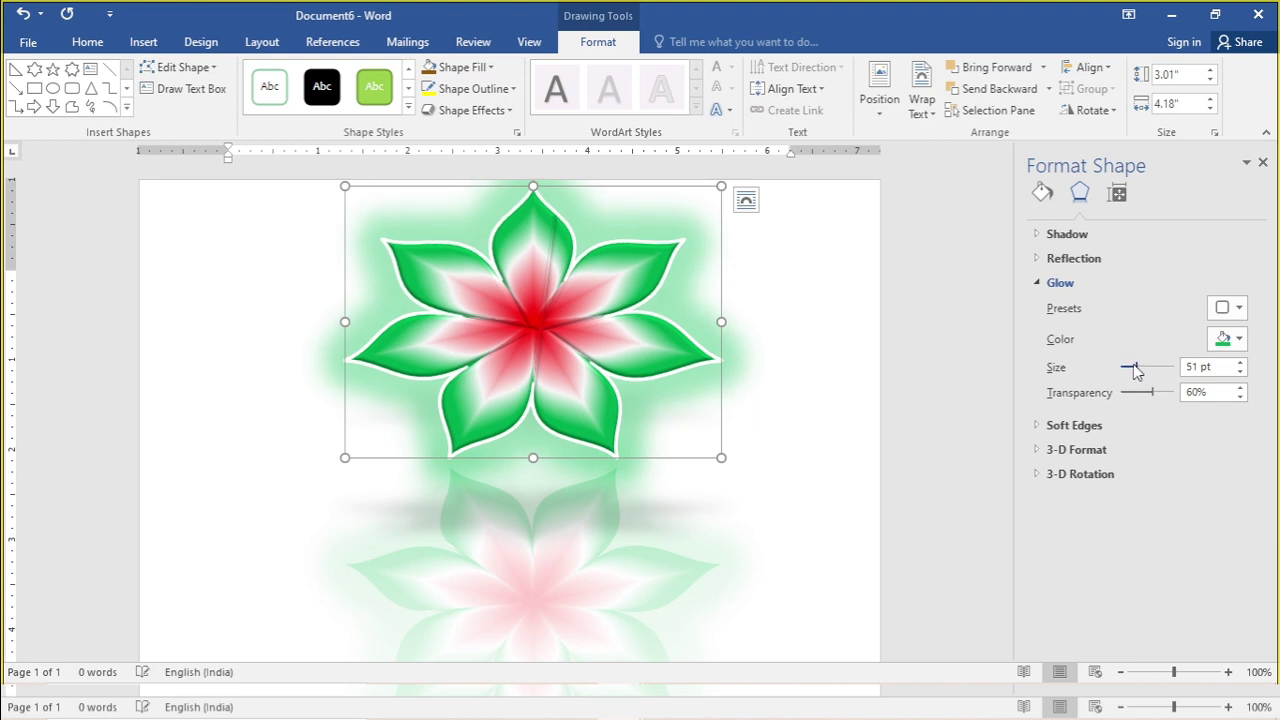
drag(1143, 370, 1121, 370)
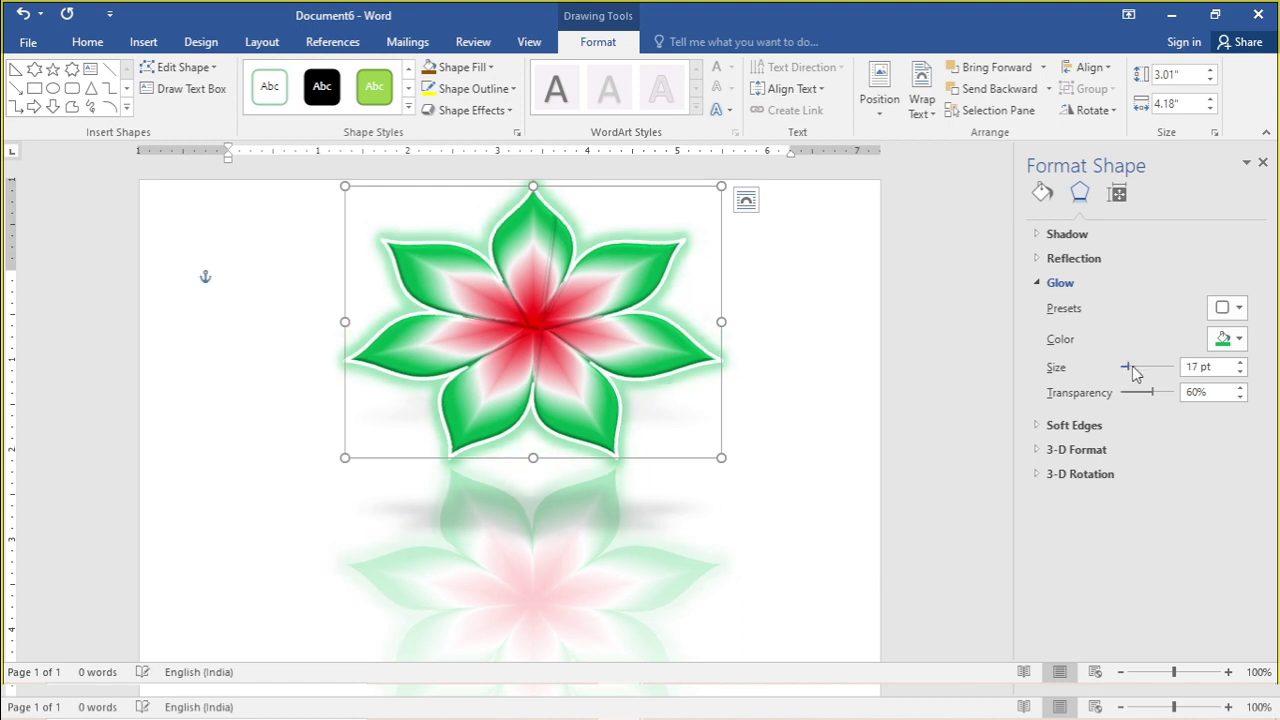
drag(1135, 364, 1133, 368)
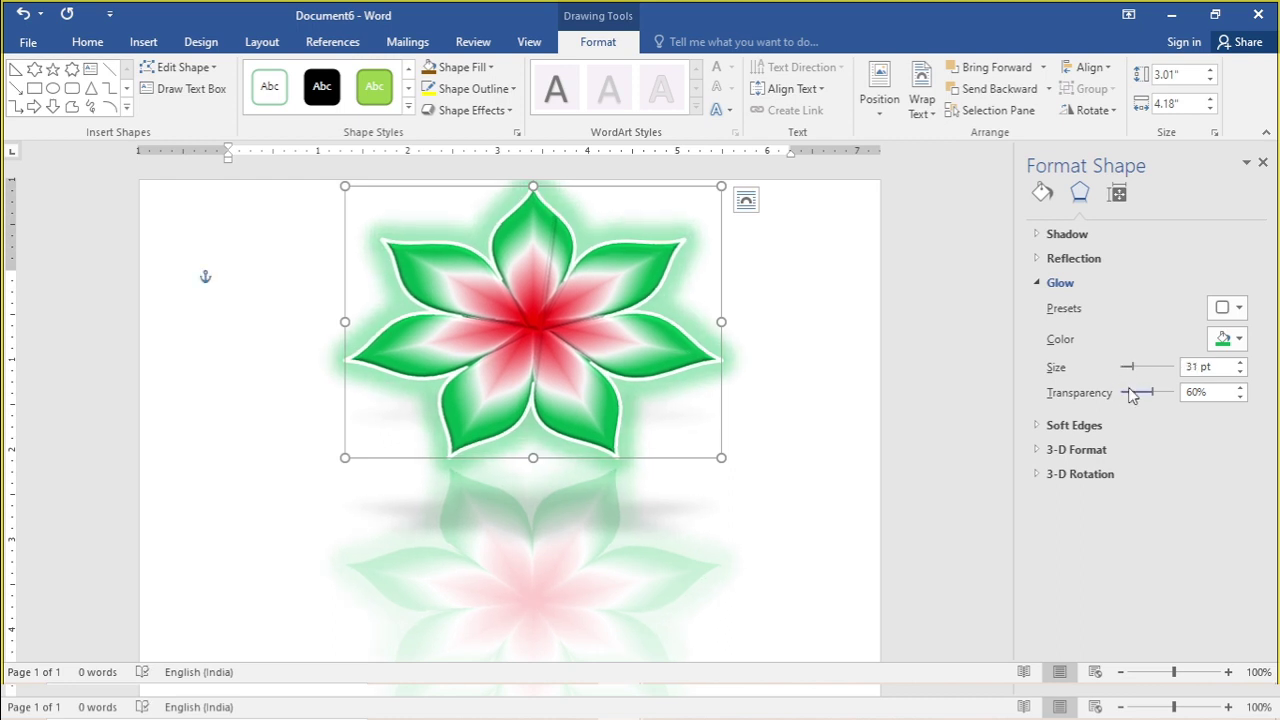
drag(1148, 388, 1147, 388)
Step: Apply the first bevel preset to the flower
click(514, 108)
mouse_move(498, 349)
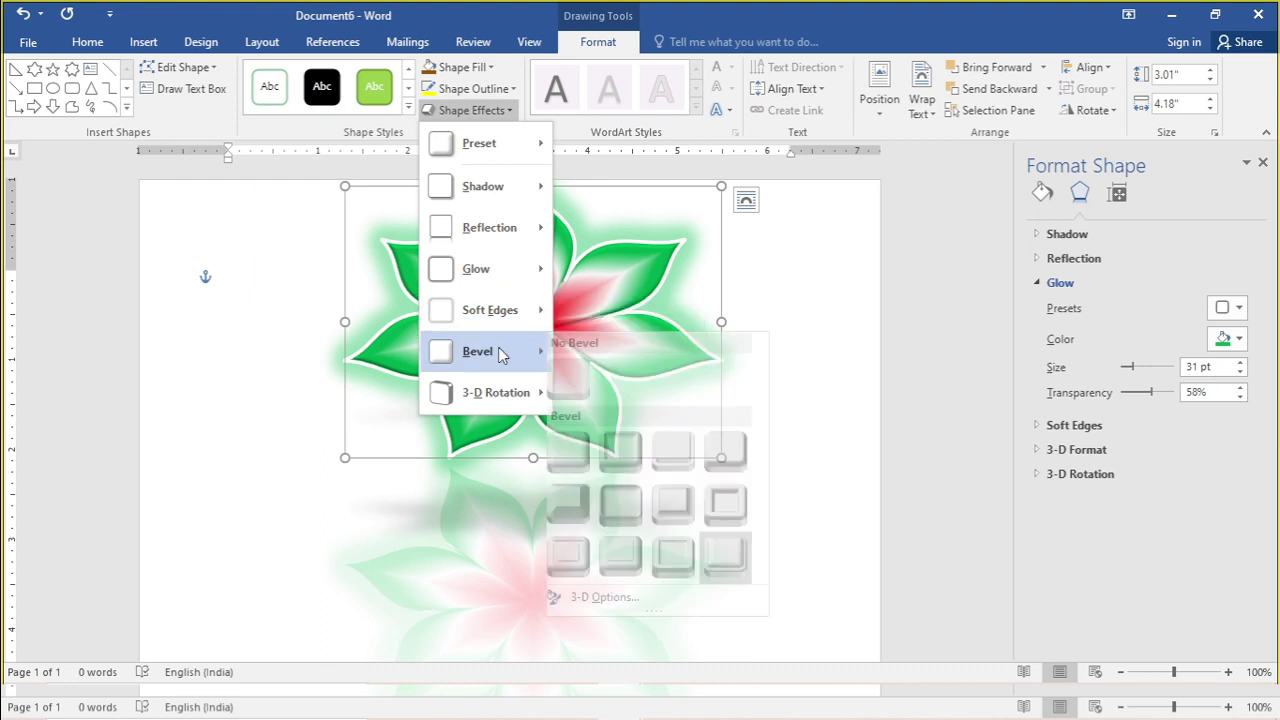
click(582, 455)
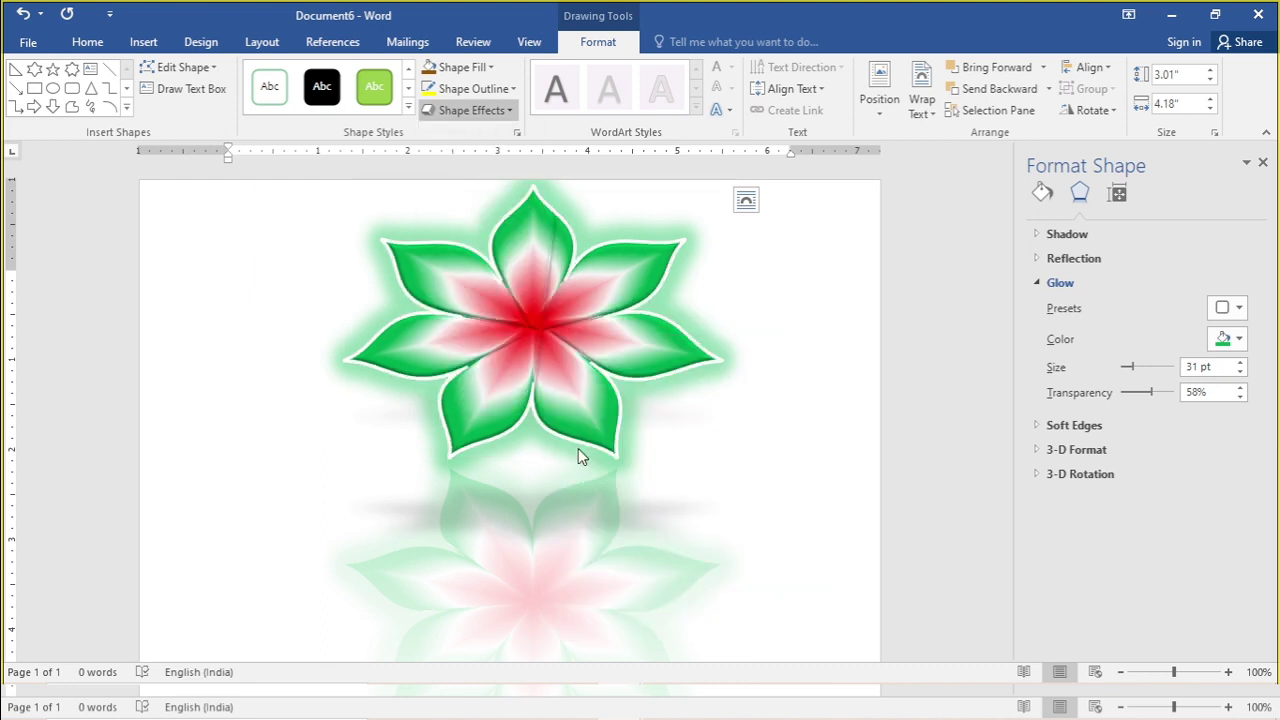
Step: Show the flower's 3-D Format settings with its bevel, depth and contour values
click(505, 110)
mouse_move(512, 398)
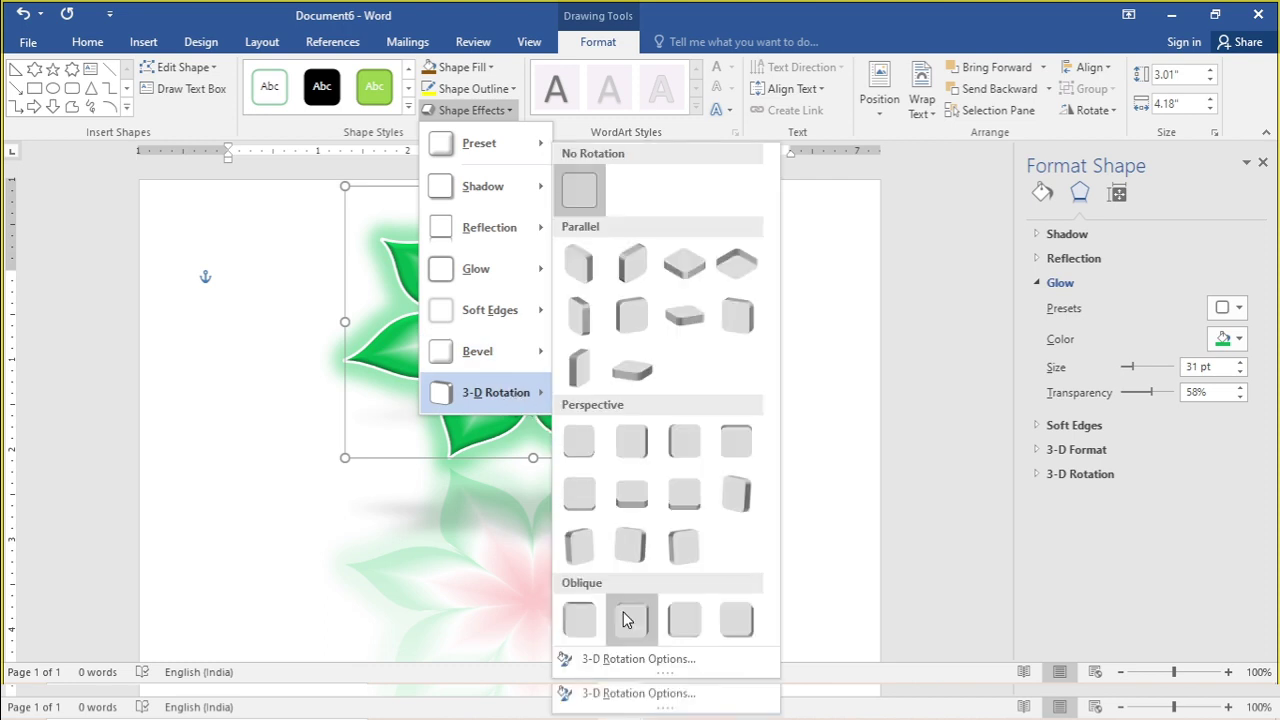
click(640, 659)
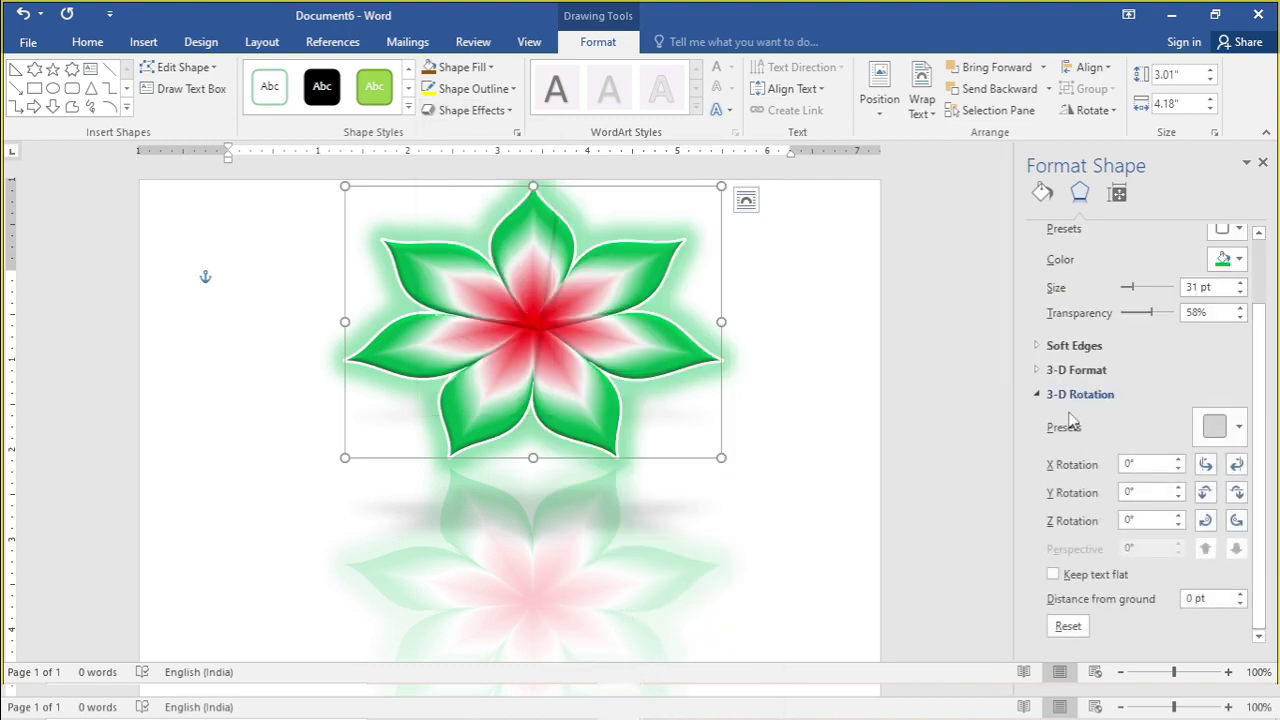
click(1075, 369)
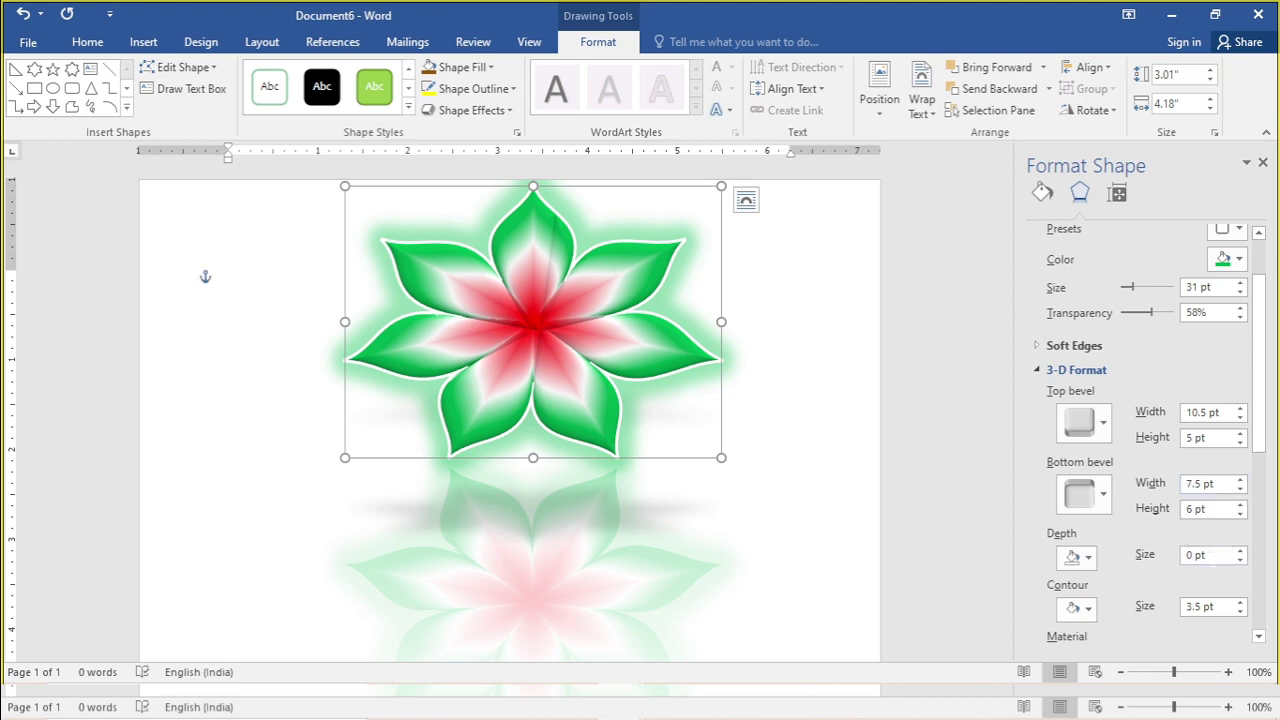
Step: Set the flower's 3-D depth to 3 pt and colour it green
click(1240, 551)
scroll(1234, 555, down, 1)
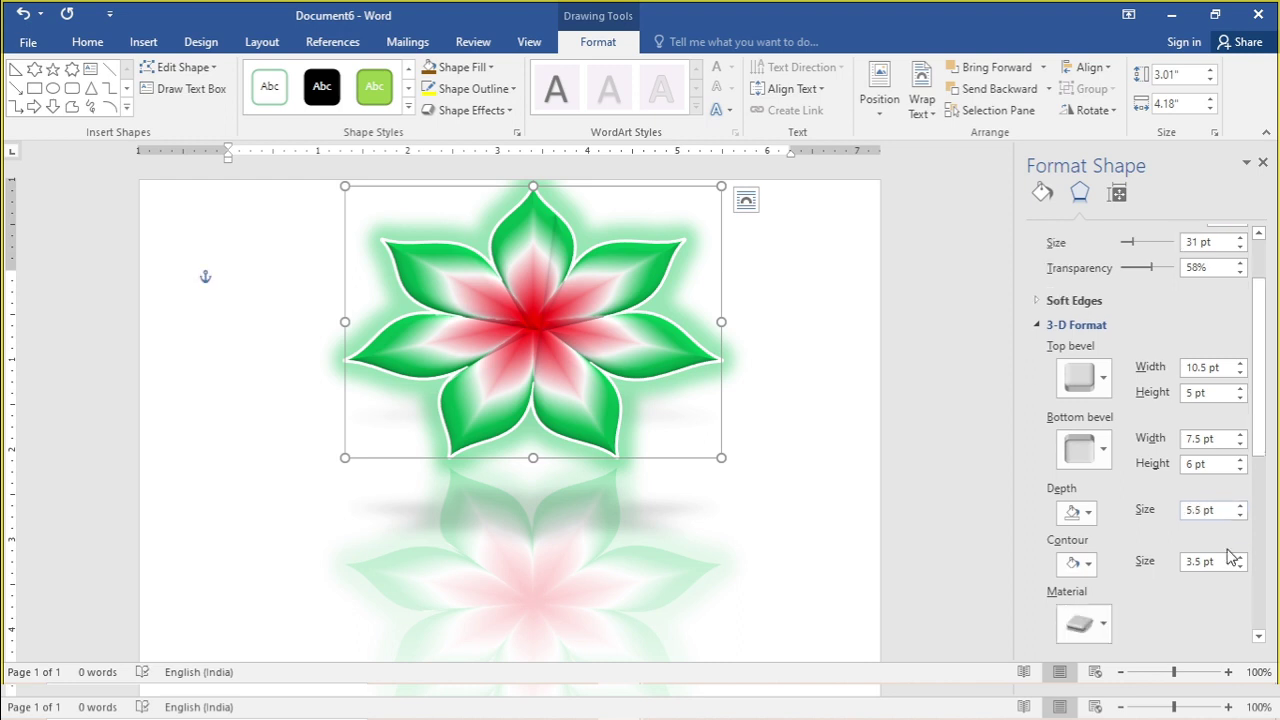
triple_click(1239, 558)
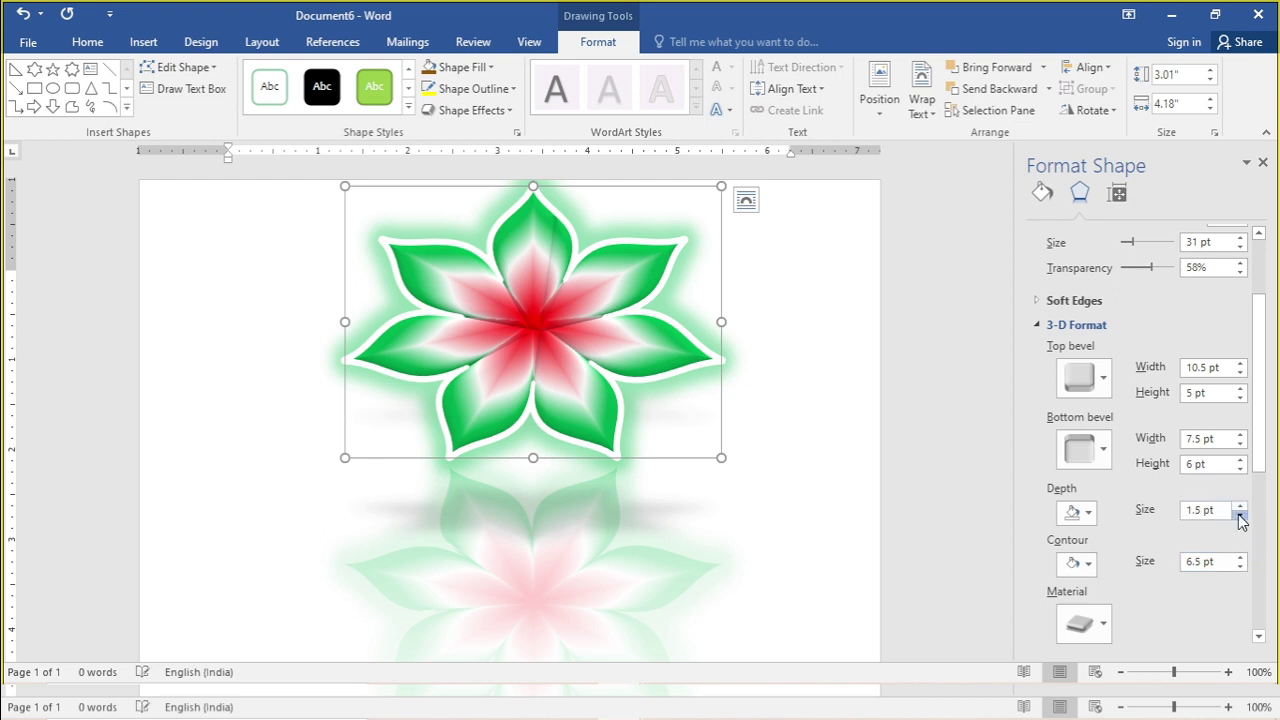
click(1240, 516)
click(1240, 516)
click(1240, 515)
click(1239, 507)
click(1088, 513)
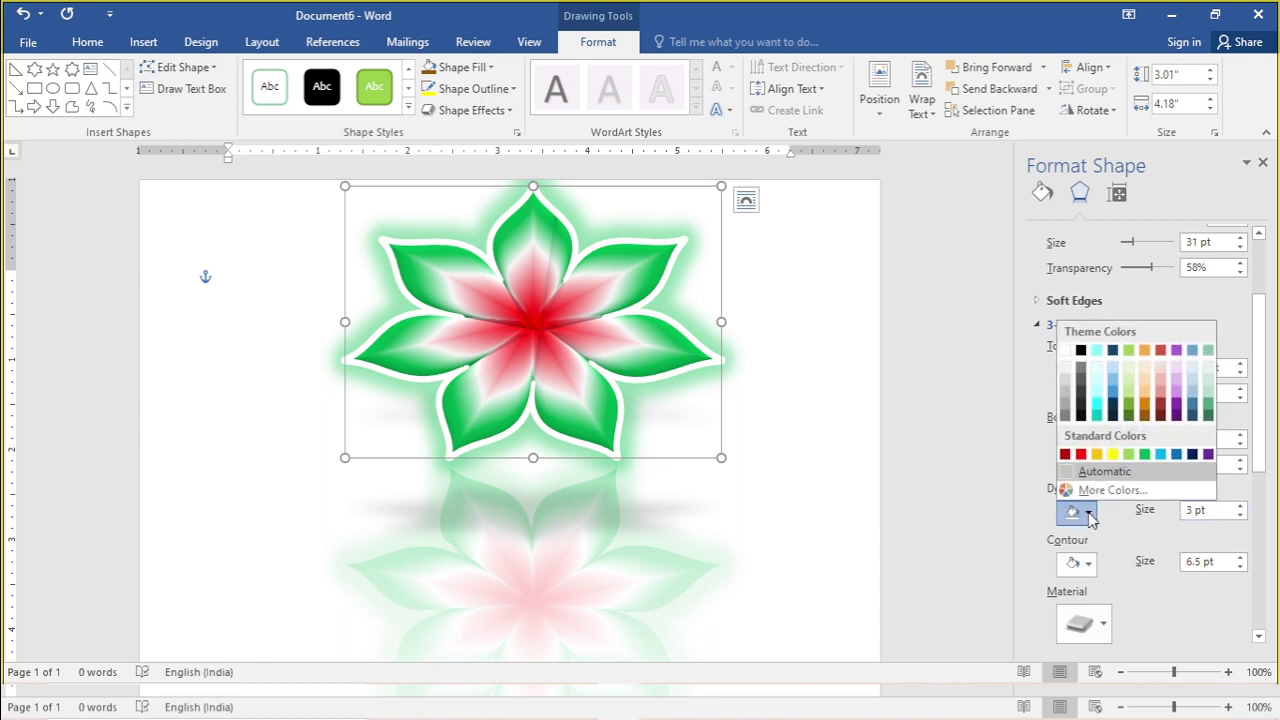
click(1145, 455)
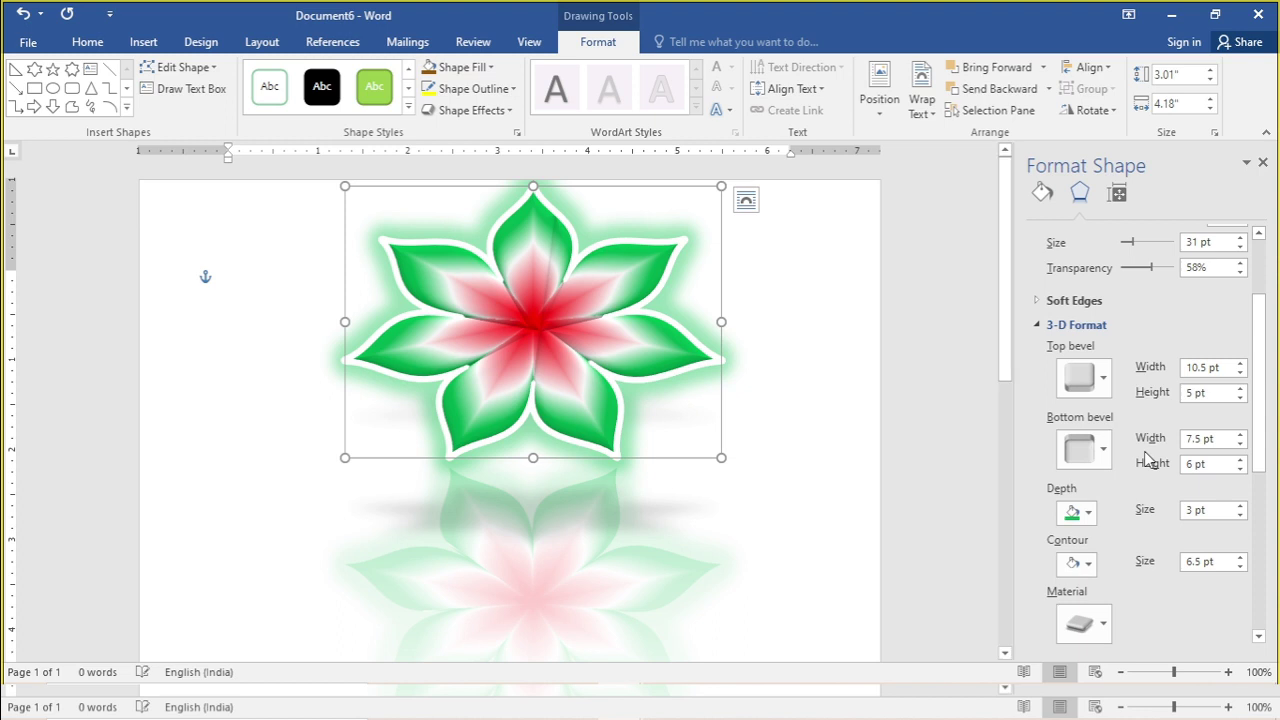
Step: Change the white contour to green and thicken it
click(1090, 564)
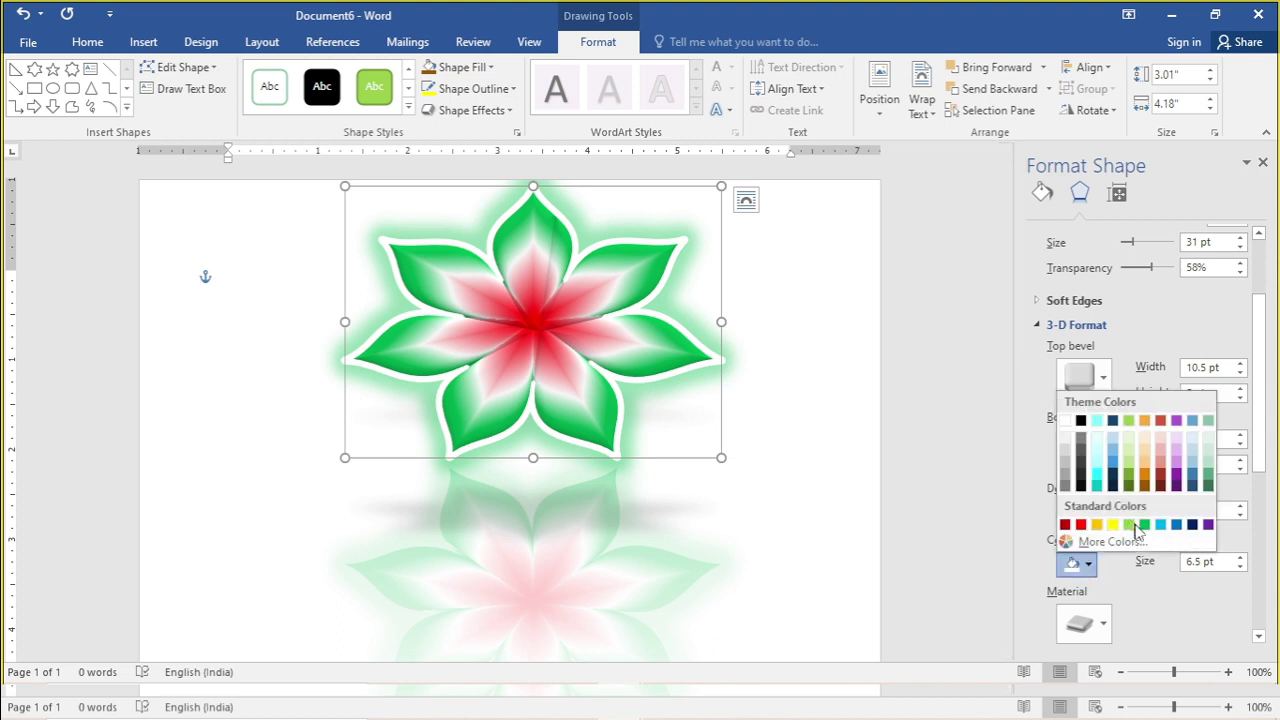
click(1146, 525)
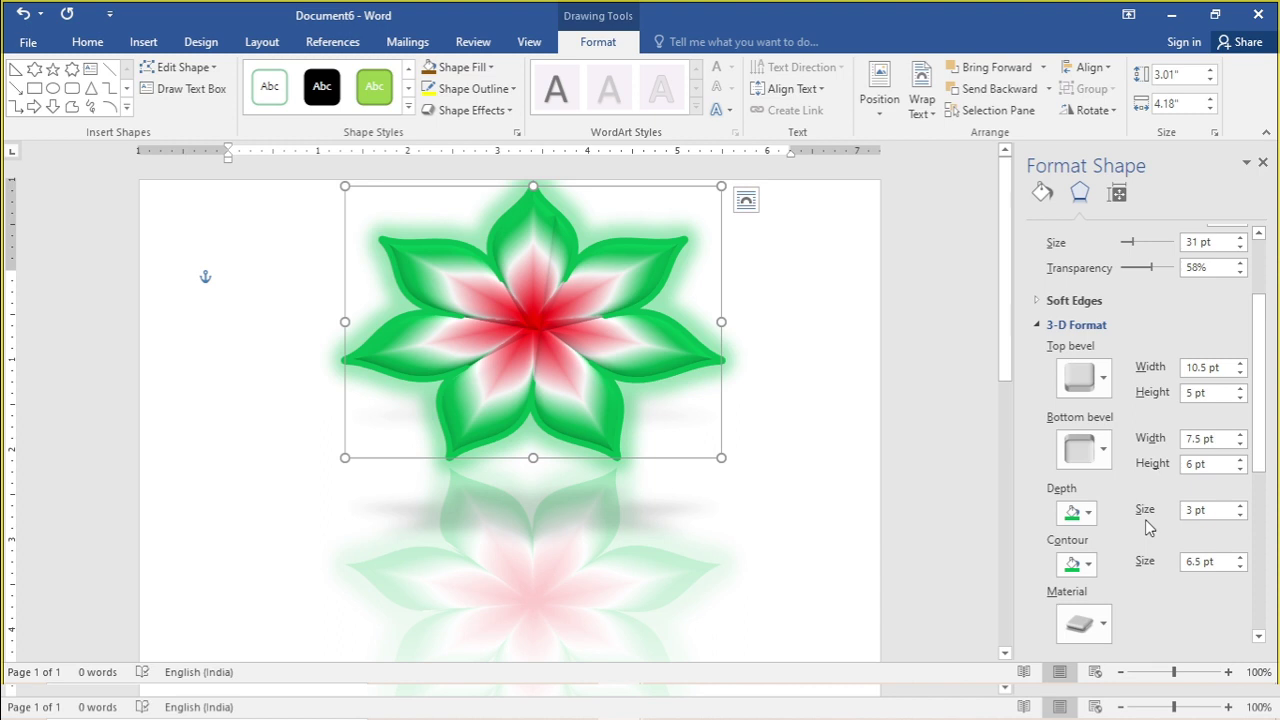
click(1239, 557)
click(1239, 557)
click(1239, 557)
click(1239, 557)
click(1239, 557)
click(1239, 557)
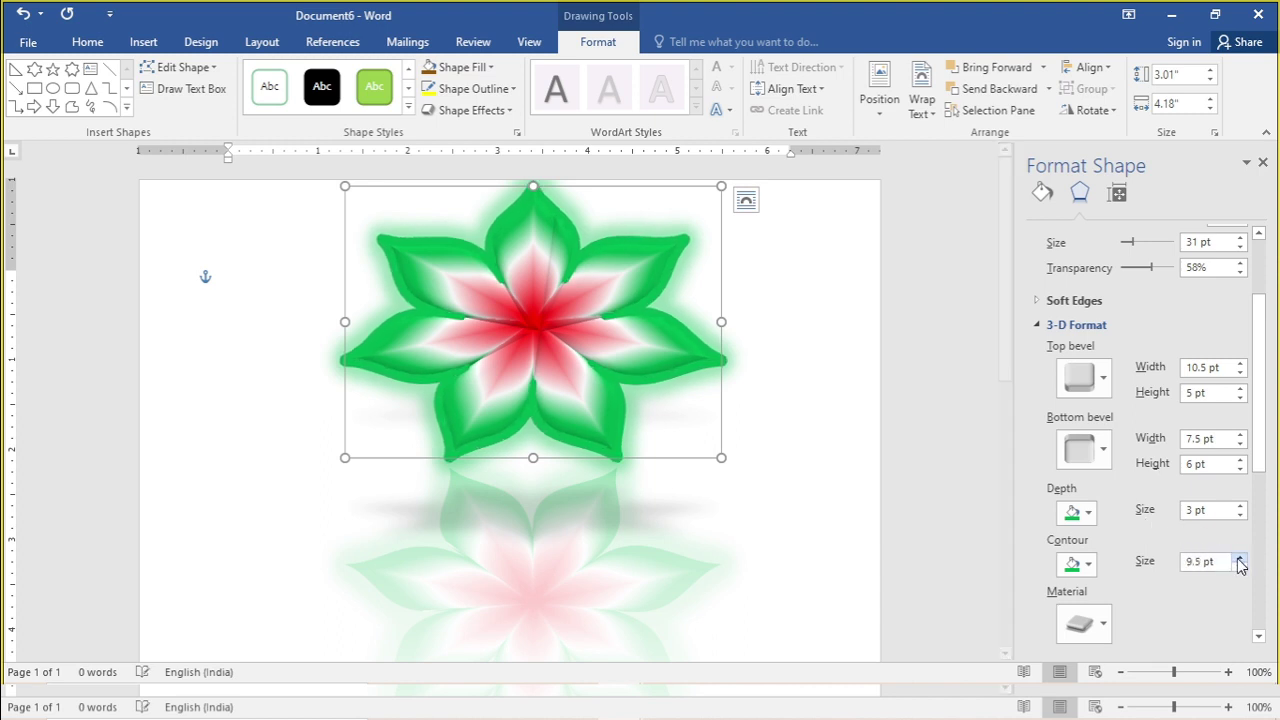
click(1239, 557)
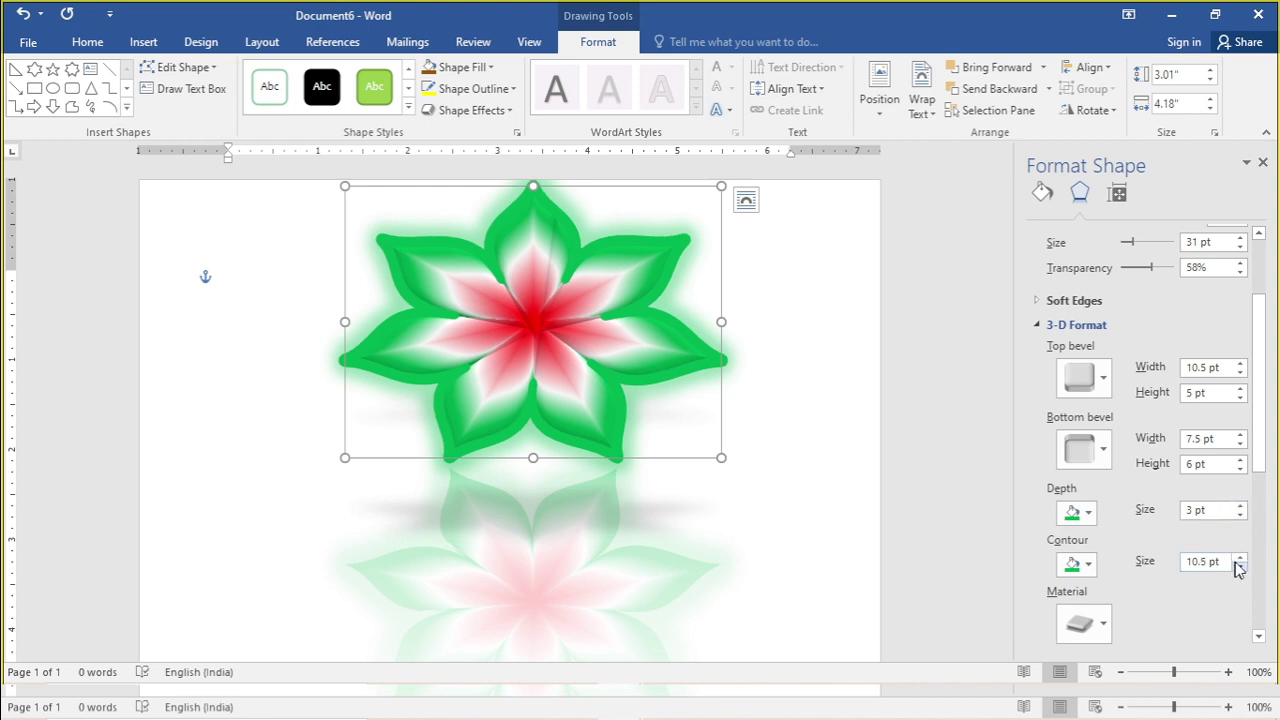
Step: Raise the bottom bevel height to 8.5 pt and trim the contour back to 7.5 pt
click(1239, 460)
double_click(1240, 462)
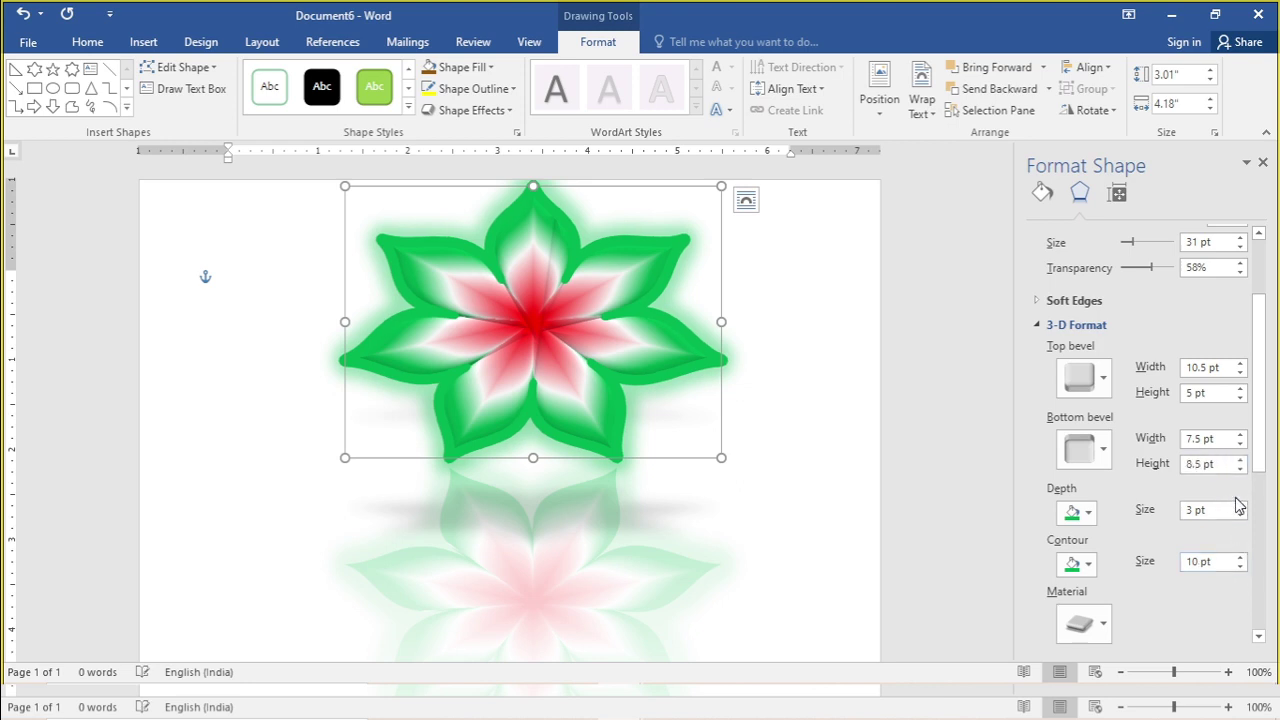
click(1240, 566)
click(1240, 566)
click(1240, 566)
click(1240, 566)
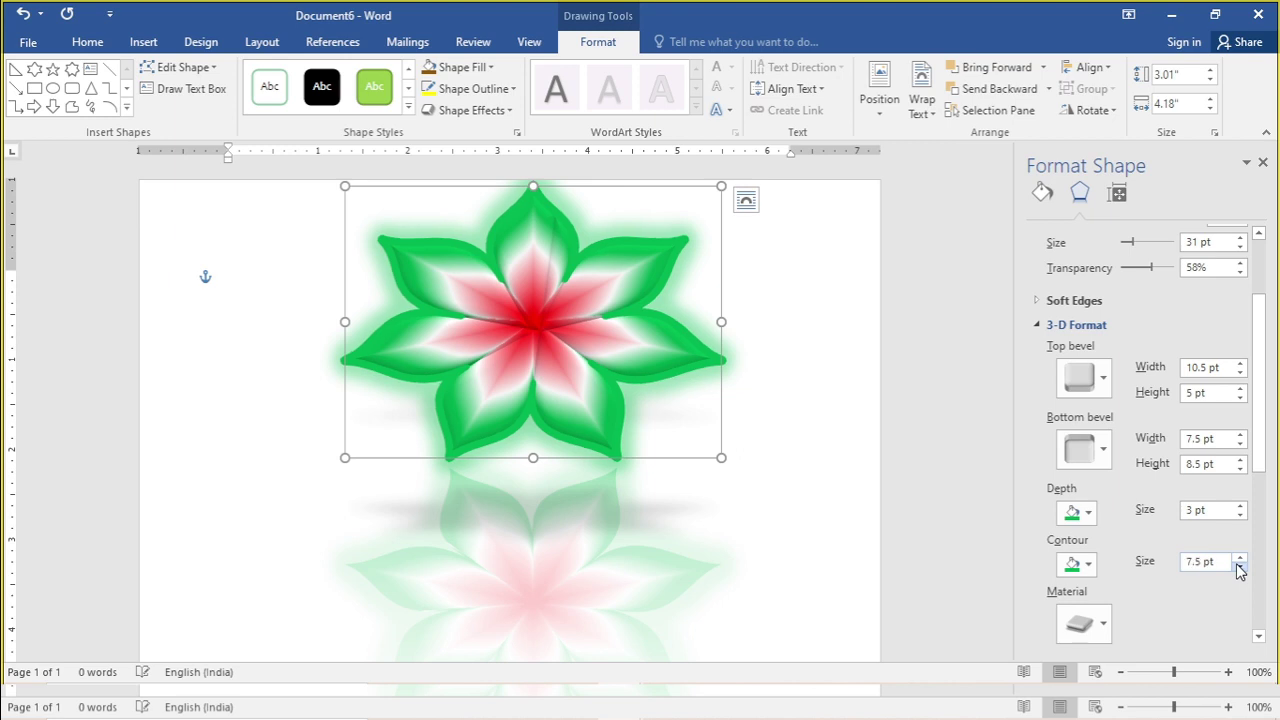
Step: Apply a Standard material preset and set the lighting angle to 40°
click(1104, 625)
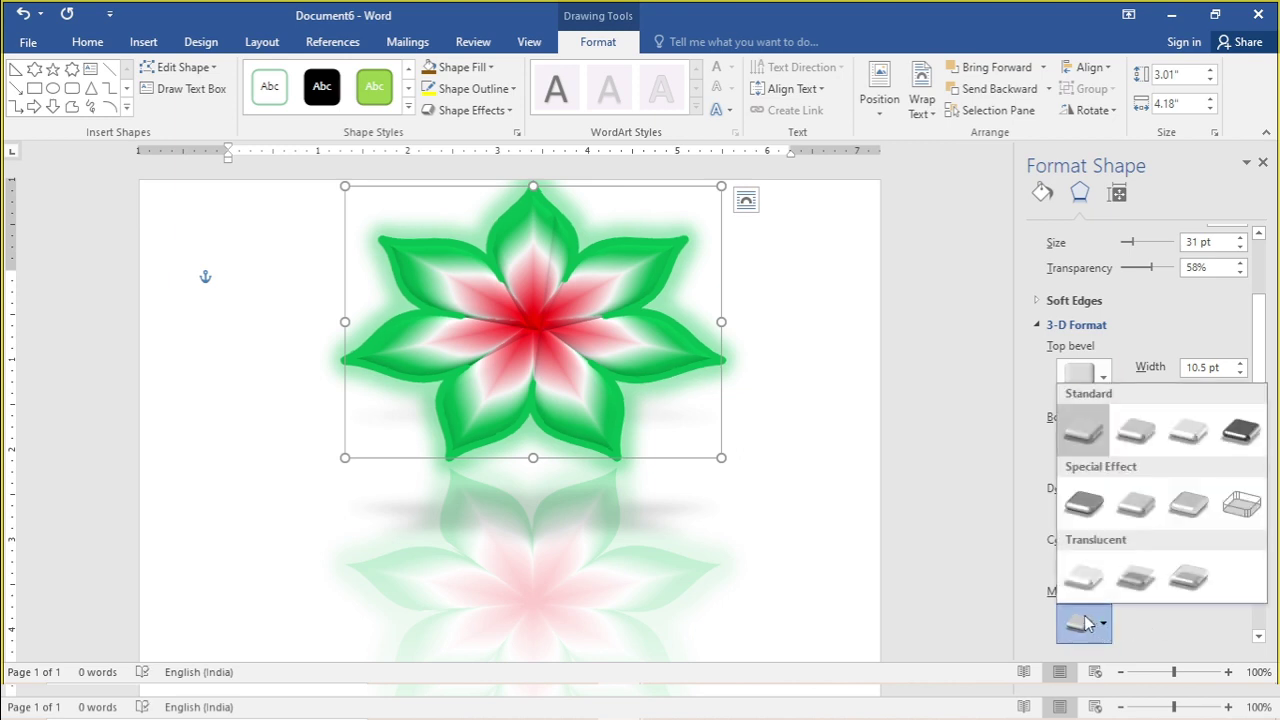
click(1082, 428)
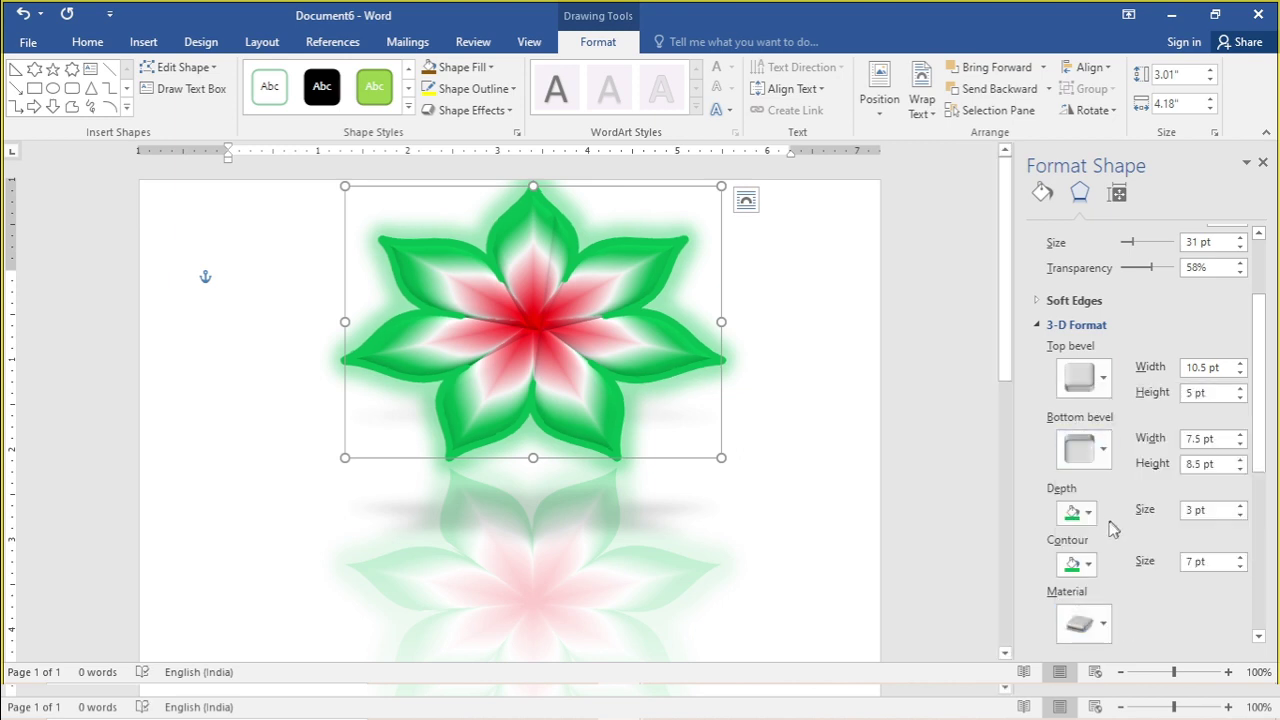
scroll(1110, 529, down, 3)
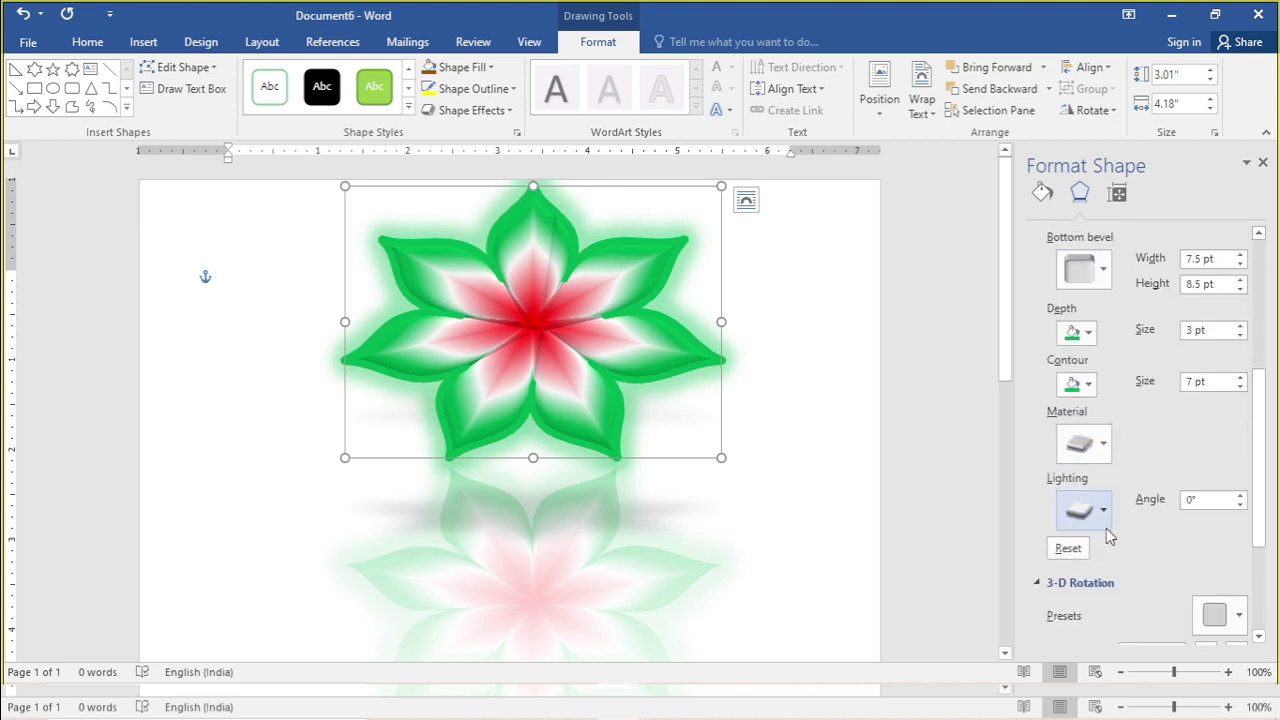
click(1238, 495)
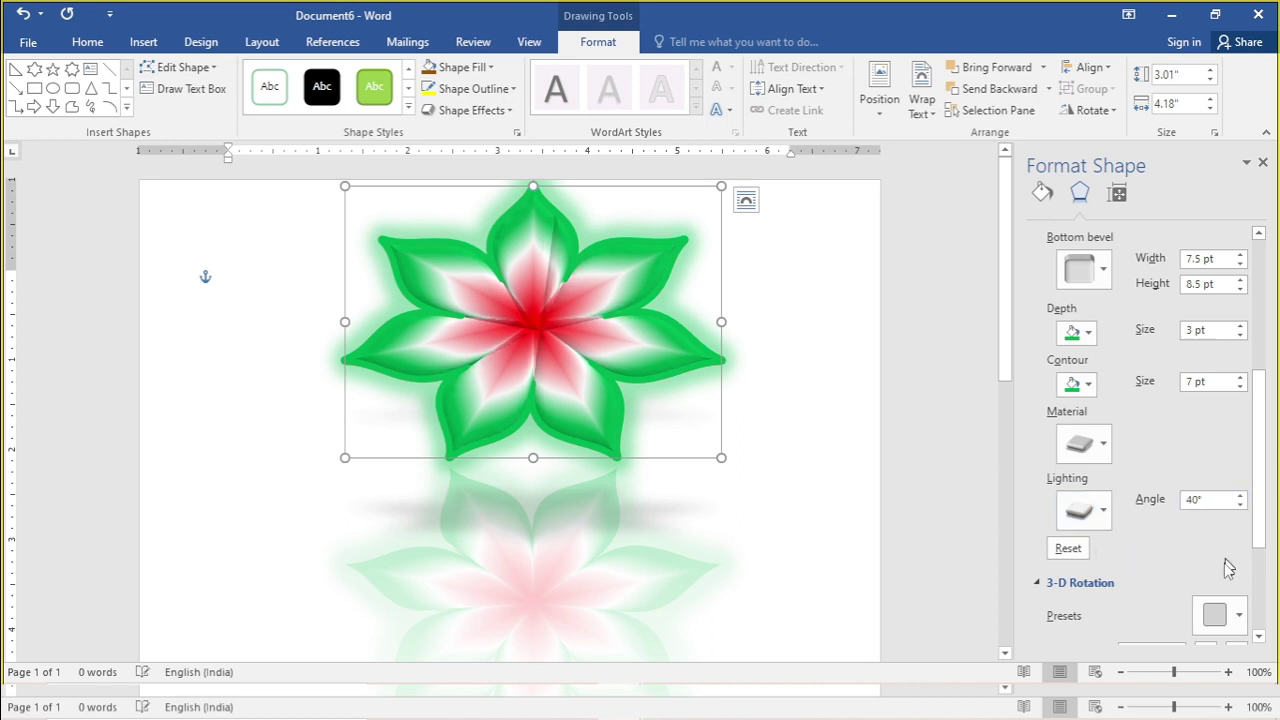
Step: Preview the 3-D rotation presets, bottom bevel and contour colour choices without applying any, then view the top bevel presets
scroll(1100, 573, down, 1)
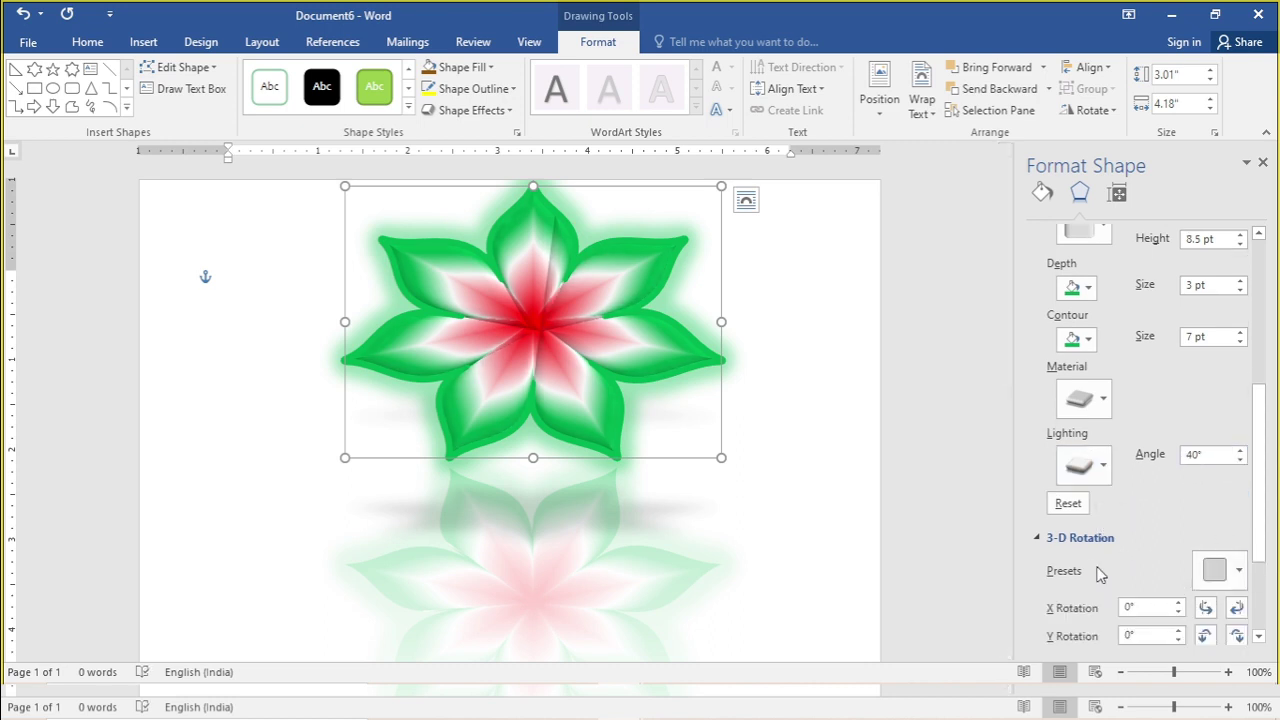
click(1240, 570)
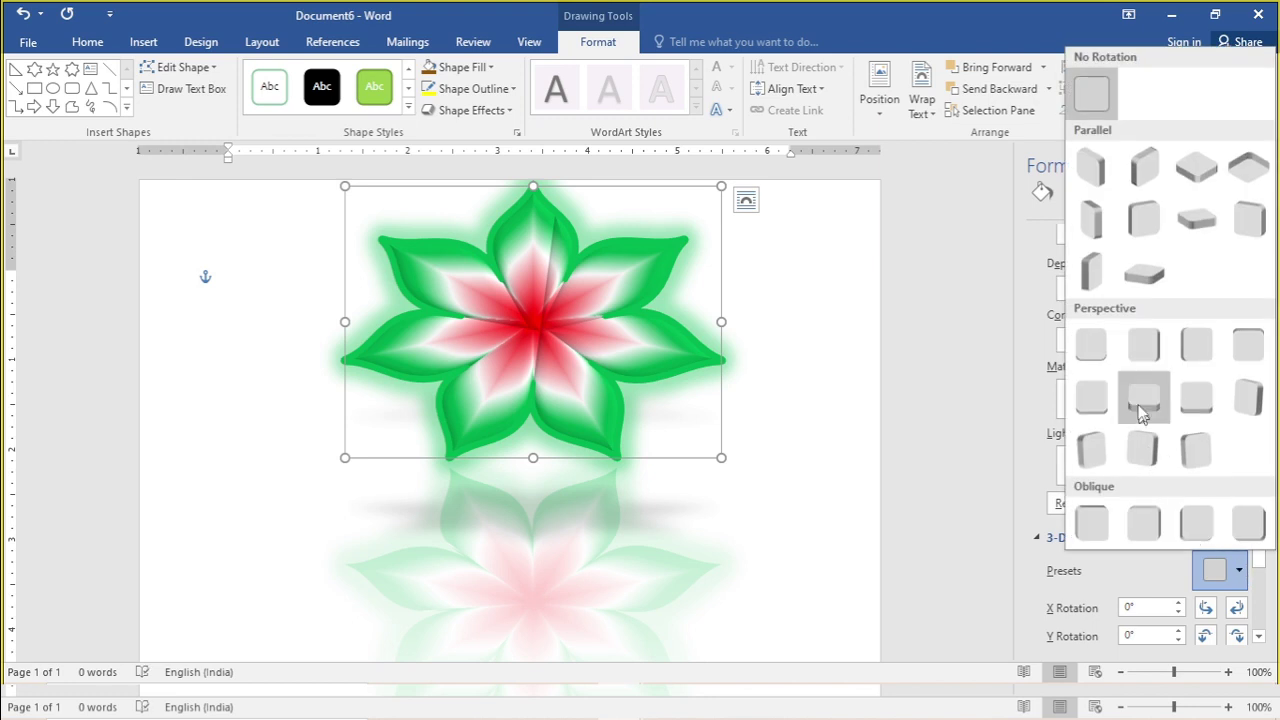
key(Escape)
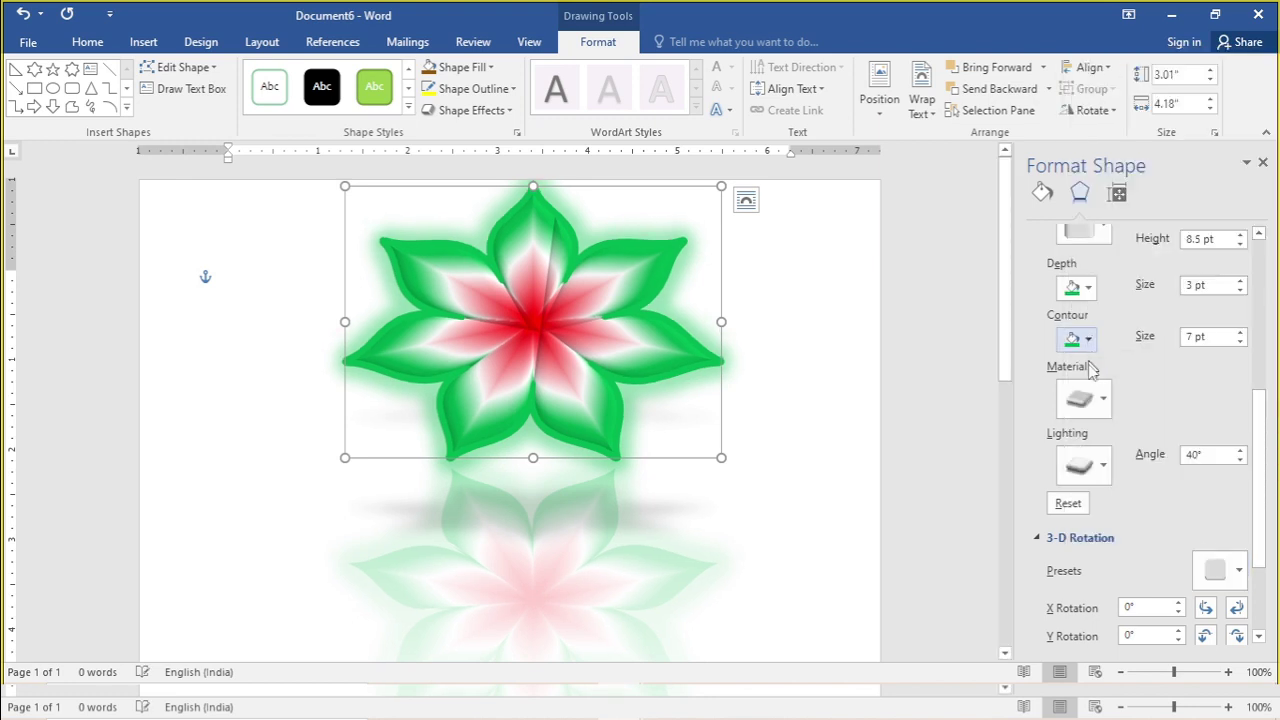
scroll(1095, 425, down, 1)
scroll(1105, 500, up, 2)
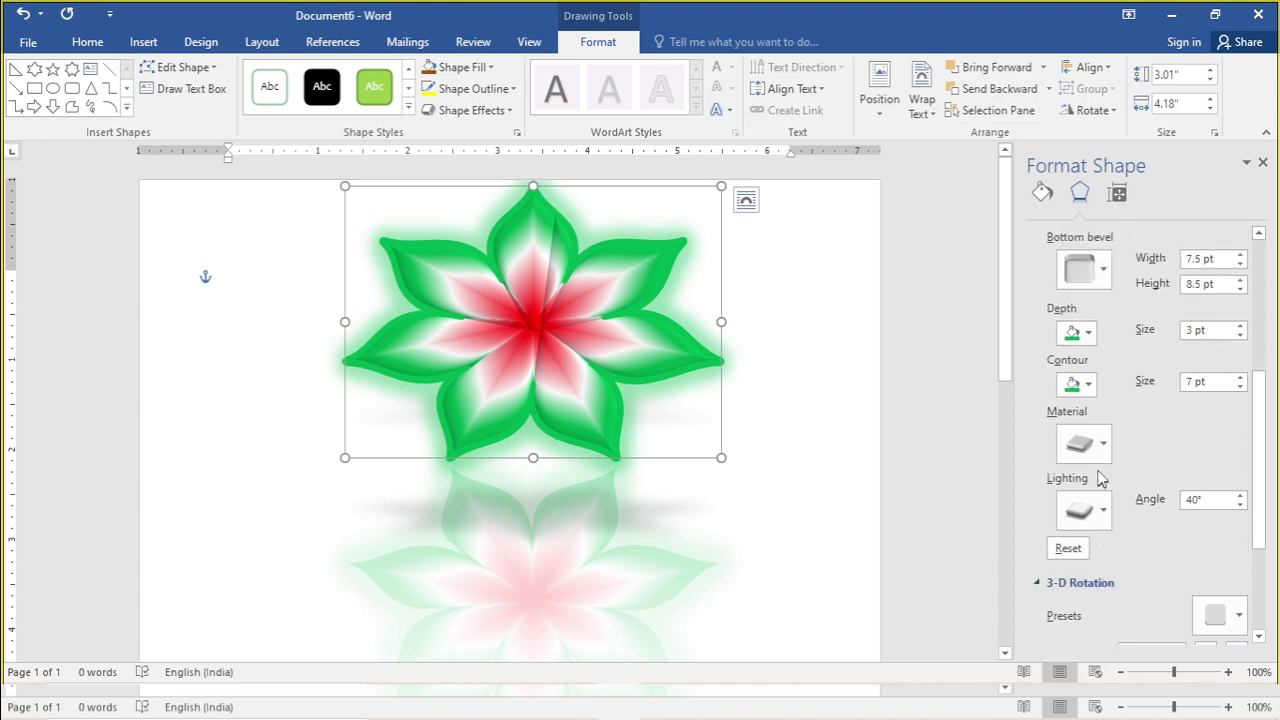
scroll(1100, 480, up, 4)
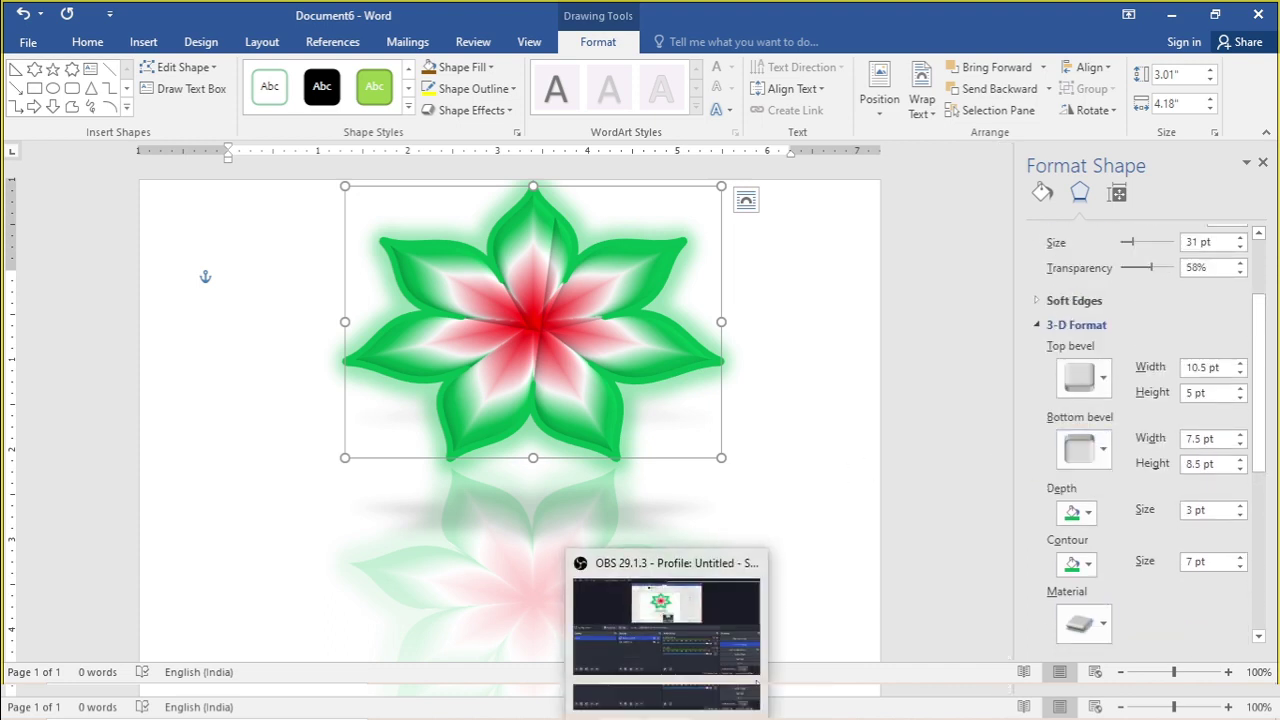
click(1102, 450)
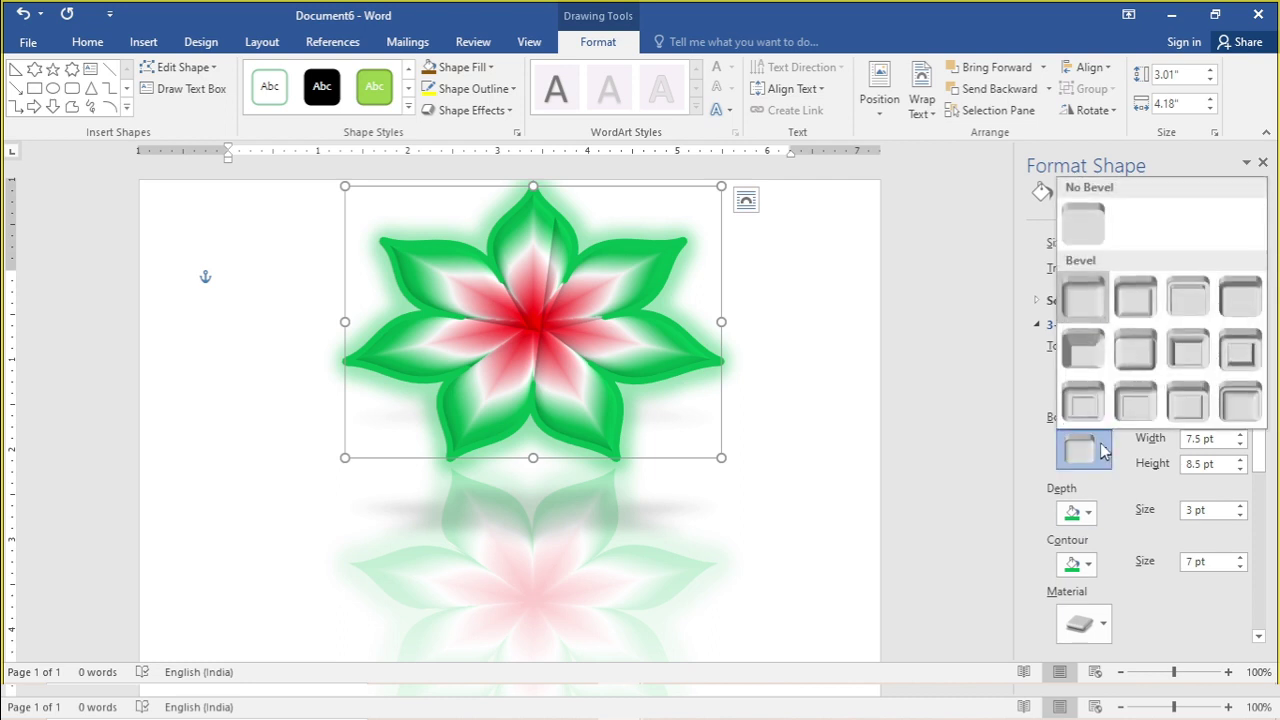
click(1089, 565)
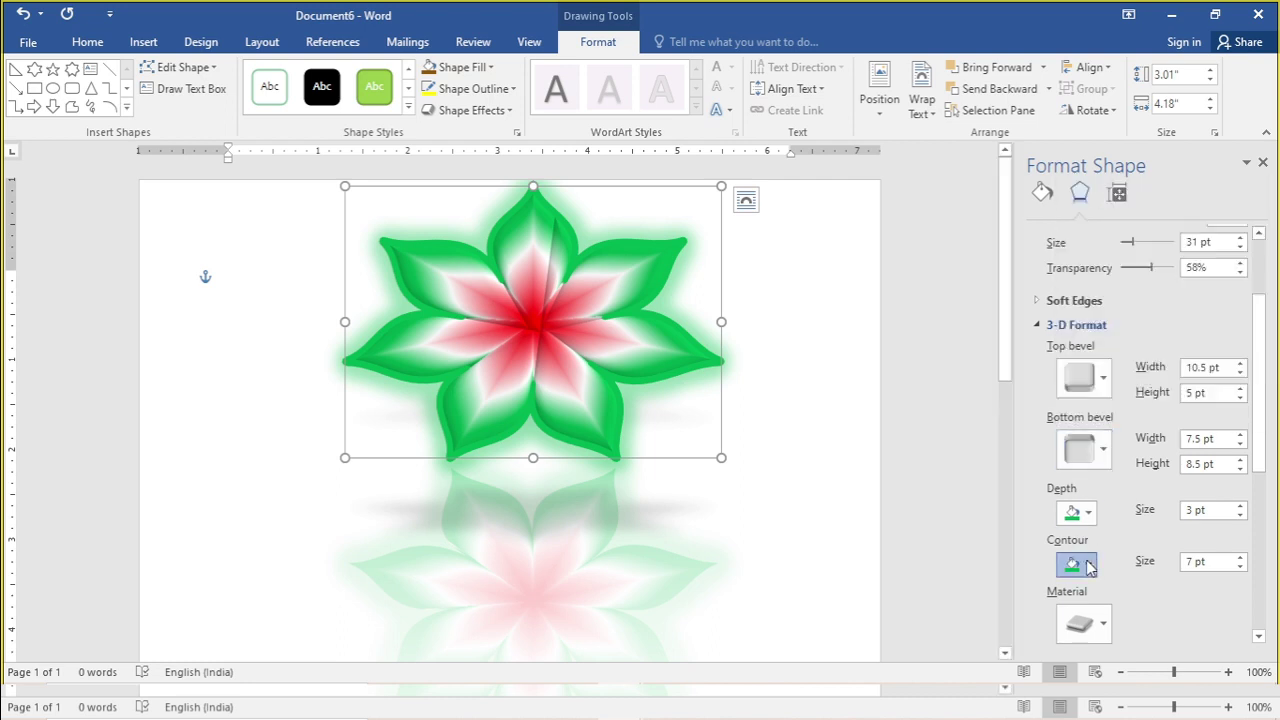
click(1089, 565)
click(1089, 565)
click(1104, 375)
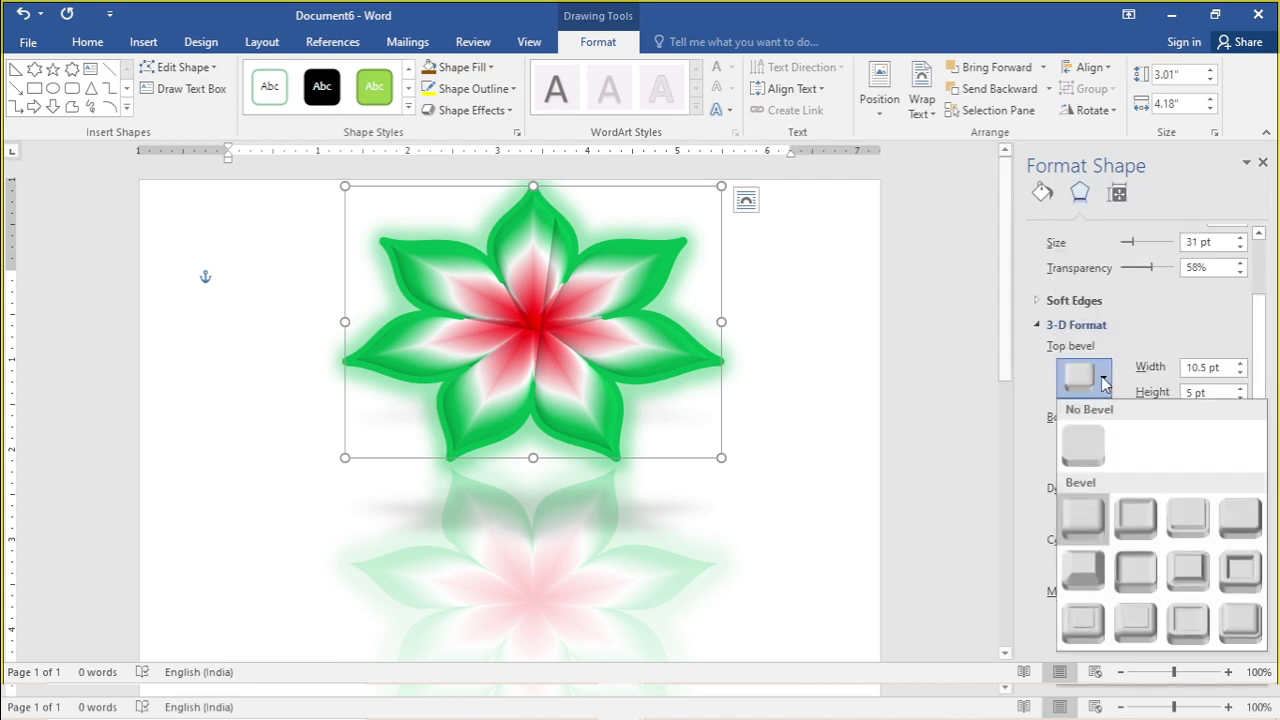